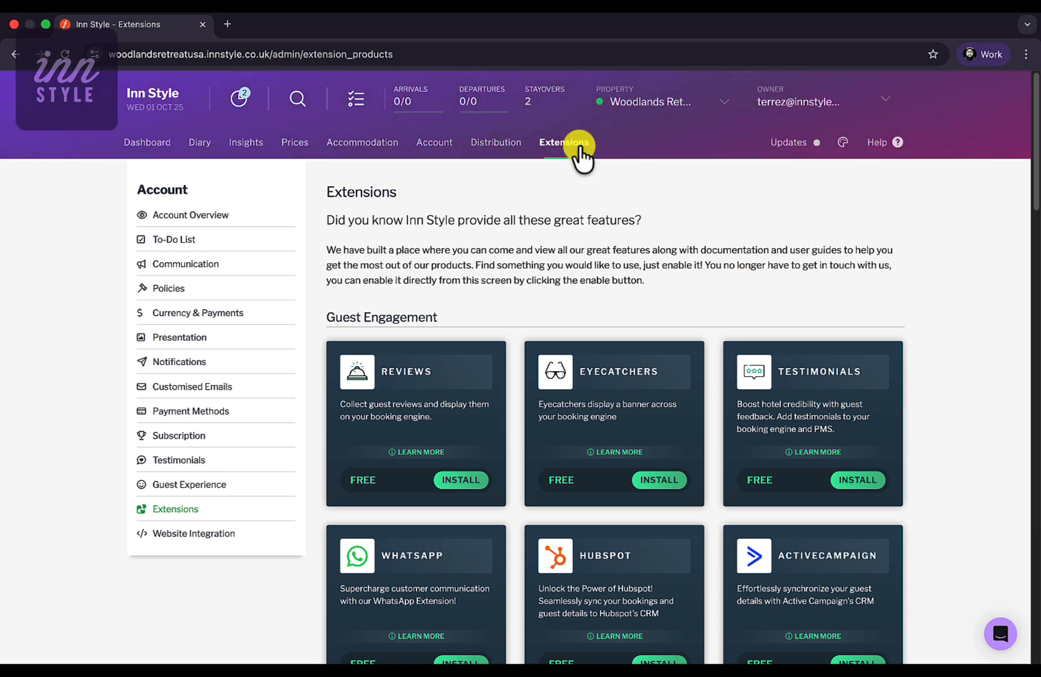
- Install the free Access Codes extension from the Booking Management section
scroll(540, 336, down, 2)
scroll(540, 335, down, 10)
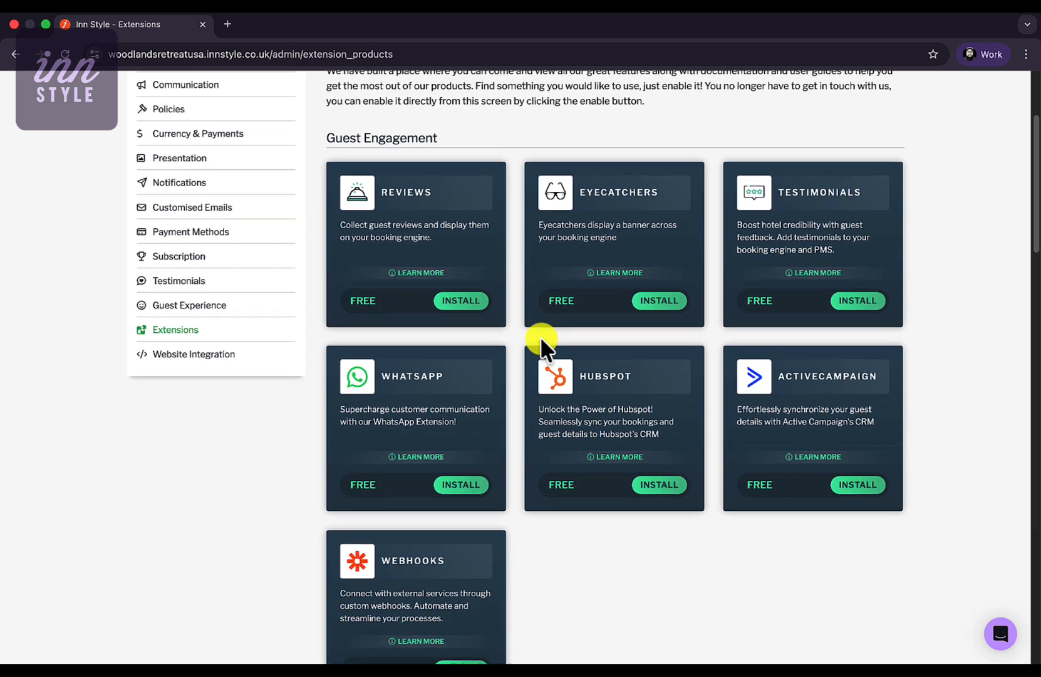
scroll(540, 336, down, 3)
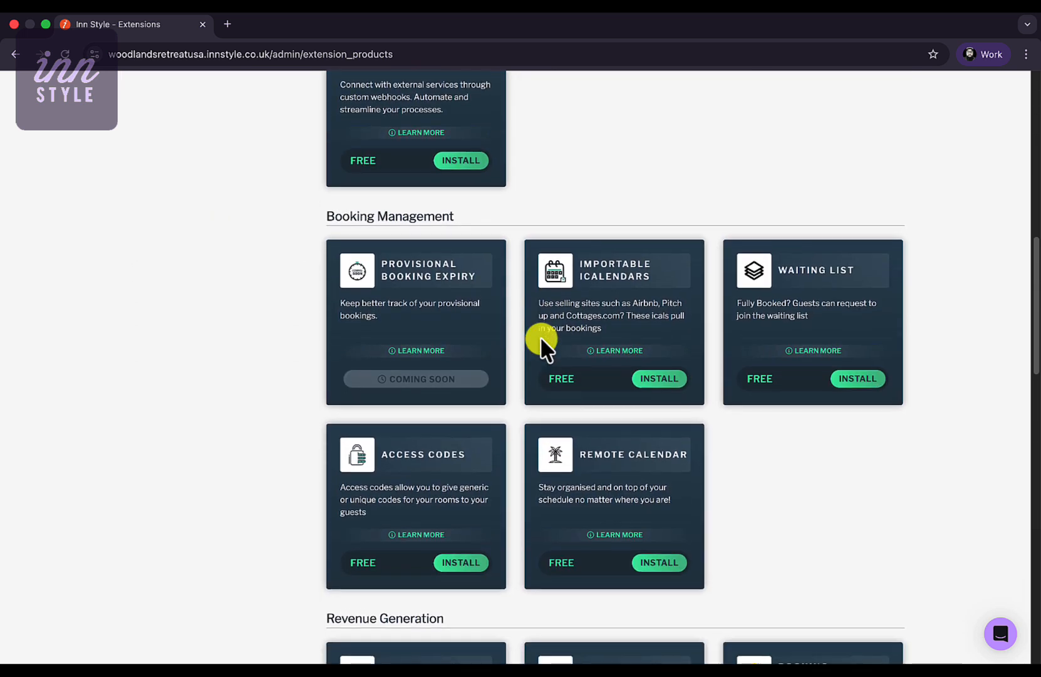
click(465, 455)
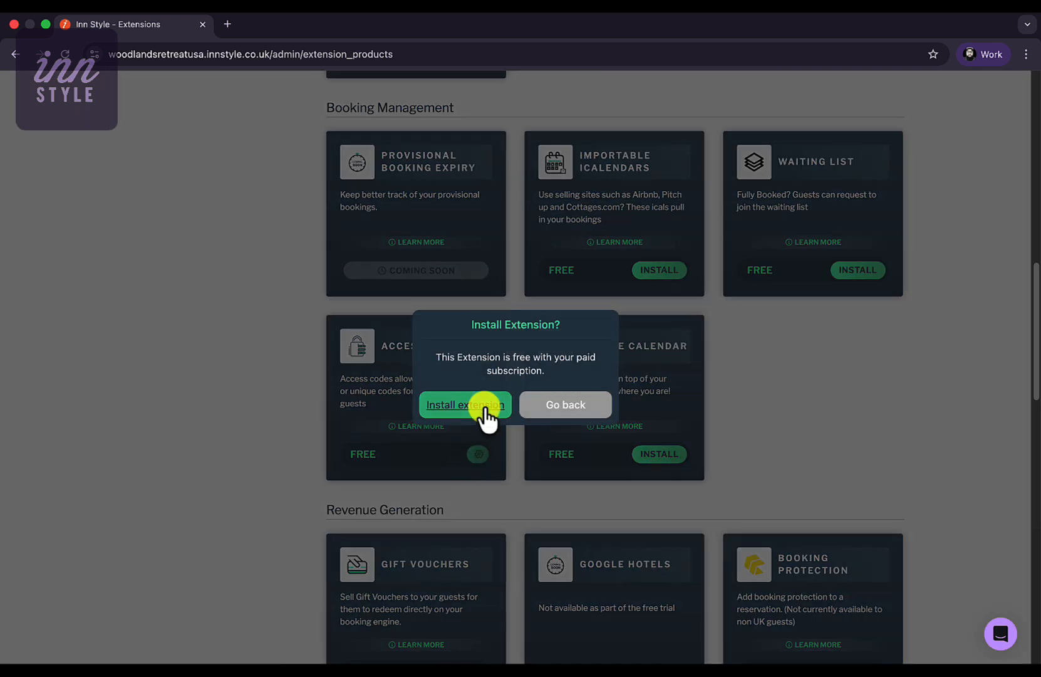
click(483, 404)
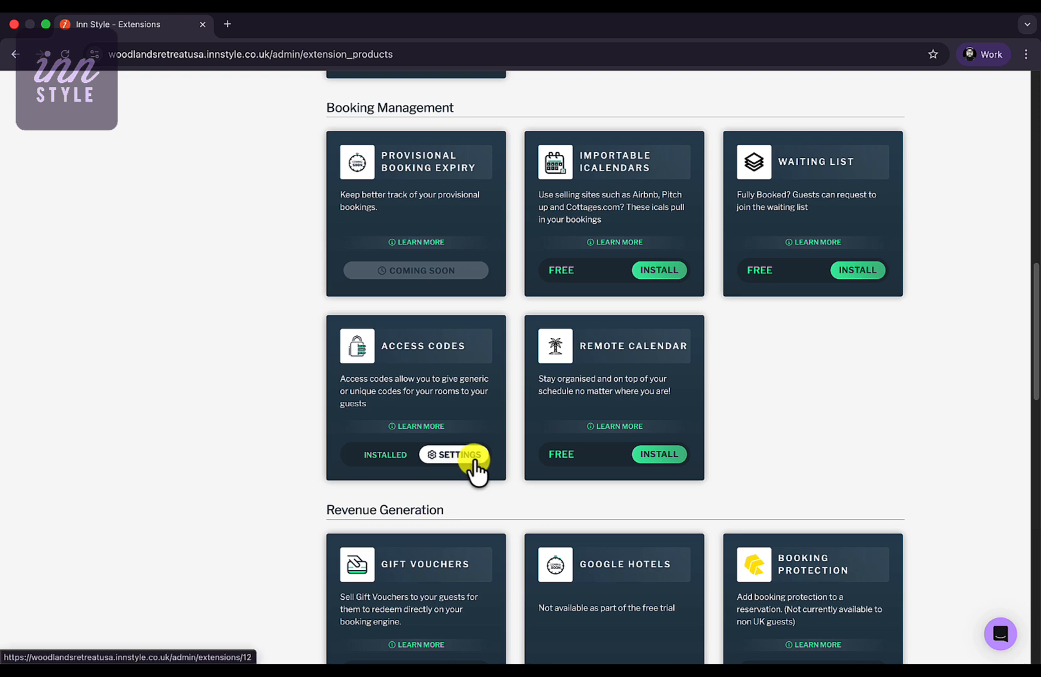
scroll(475, 458, up, 13)
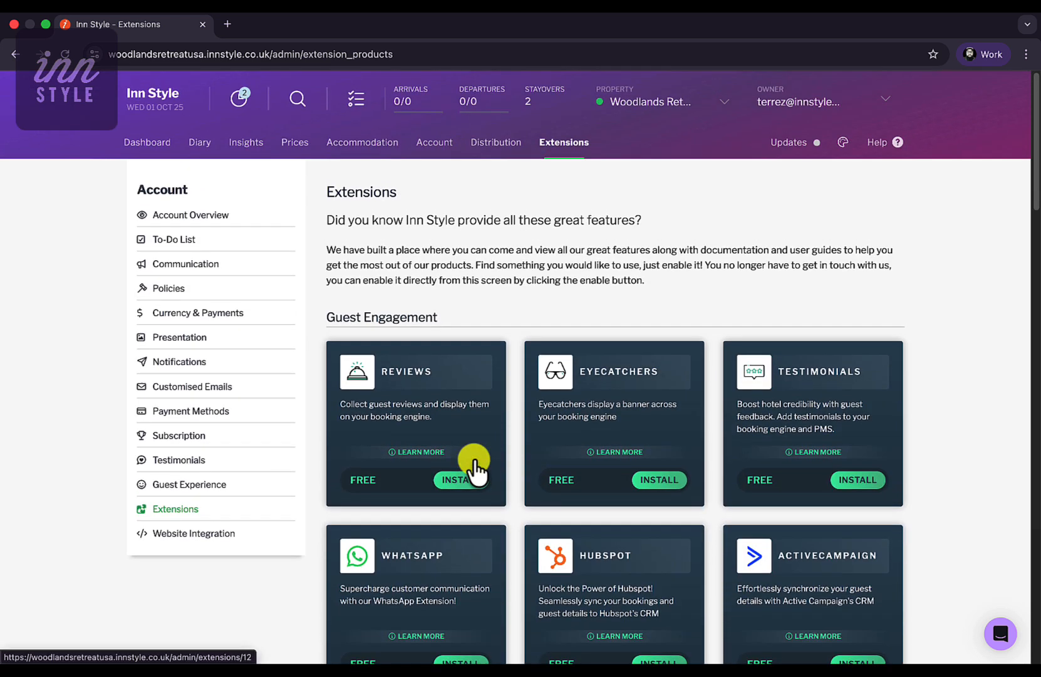
- Under Accommodation > Access Codes, add a 'Door Code' lockable unit for Willow Creek Lodge with its default code
click(384, 144)
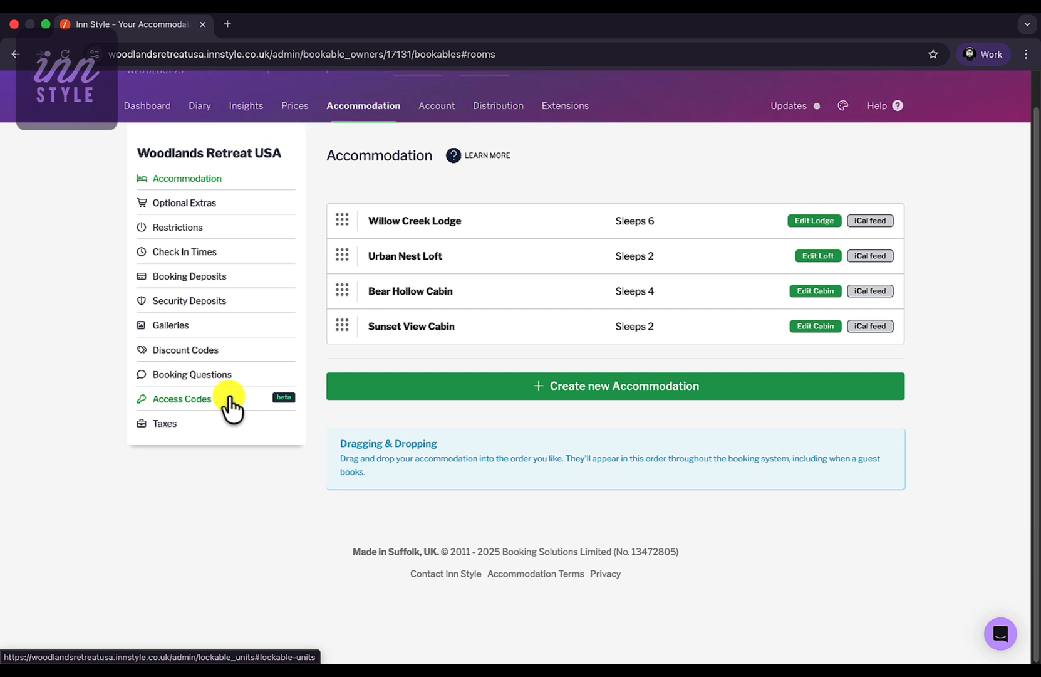
click(229, 401)
click(834, 208)
click(279, 167)
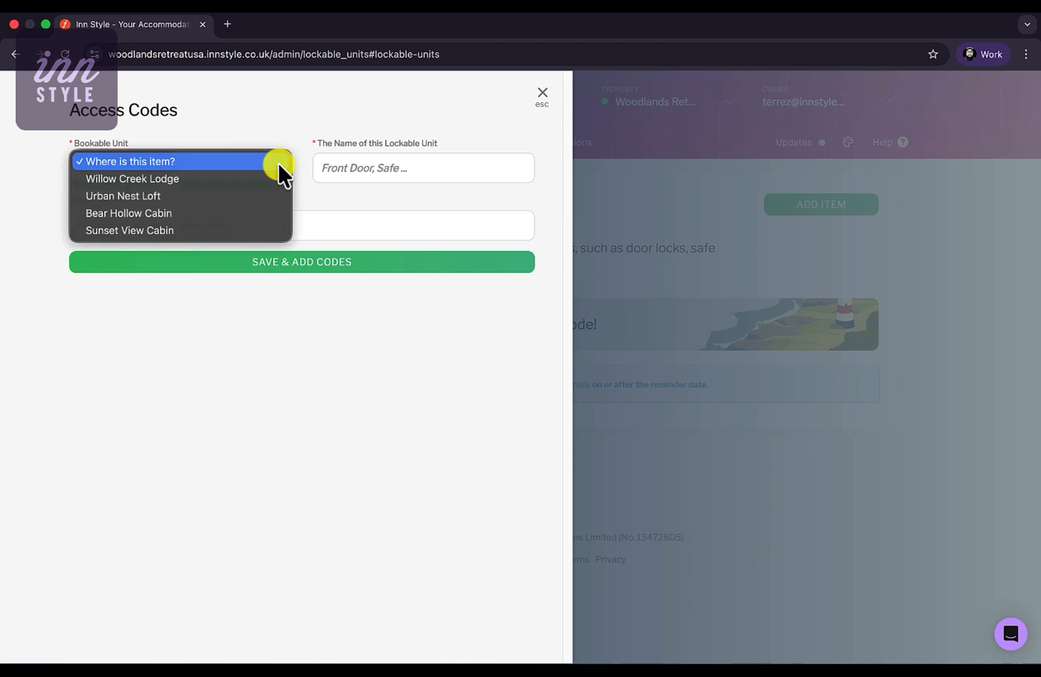
click(189, 178)
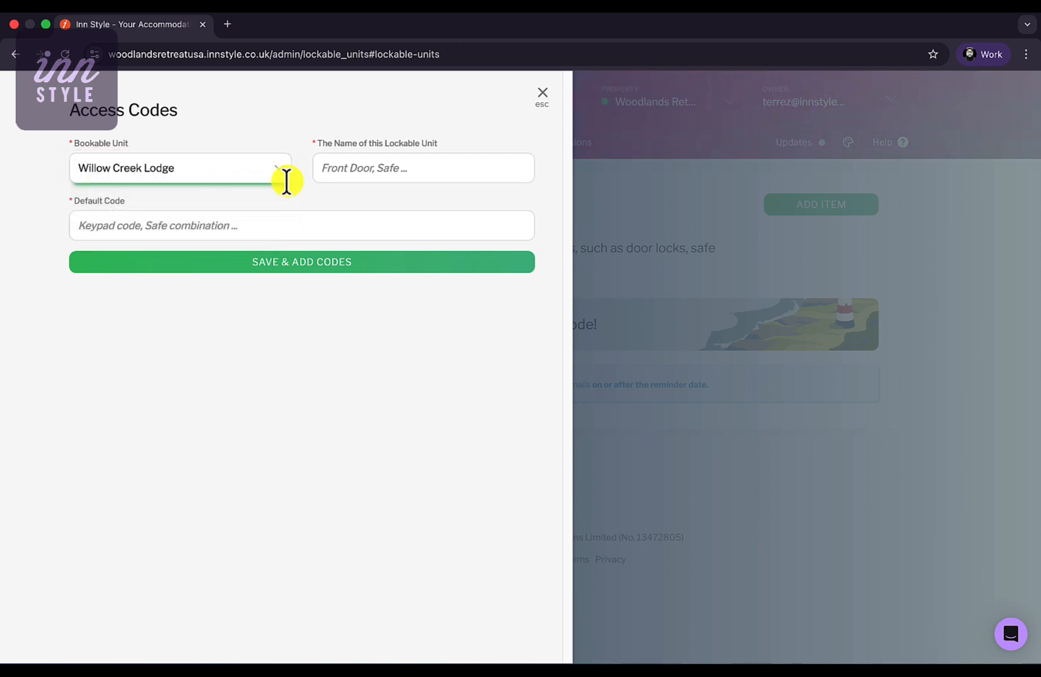
click(389, 169)
text(D)
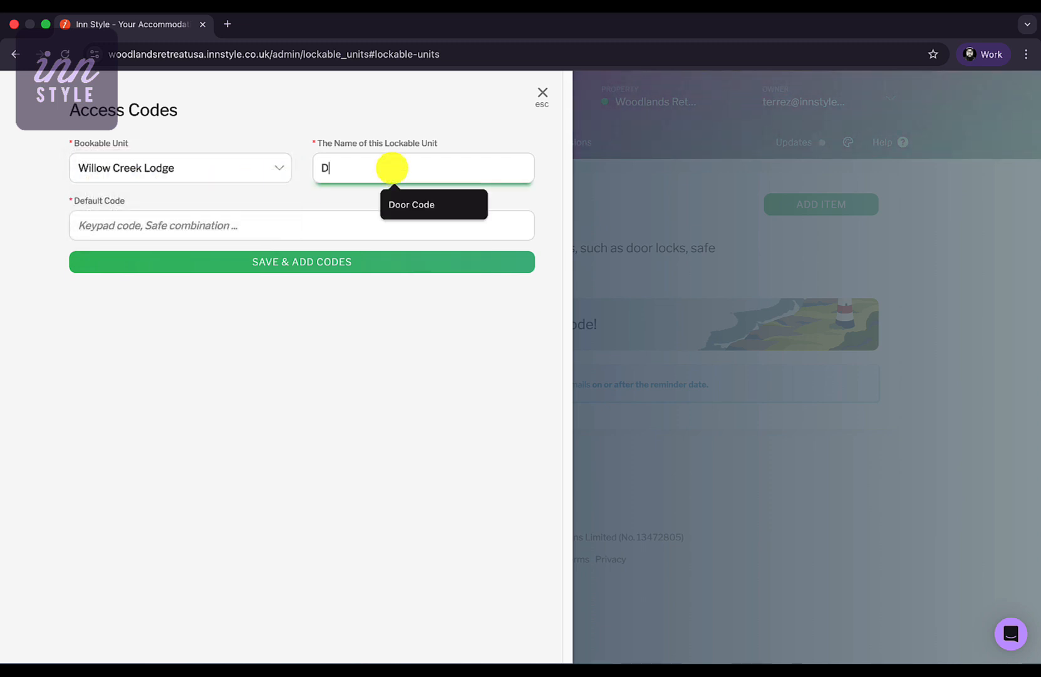
text(oor Code)
click(230, 223)
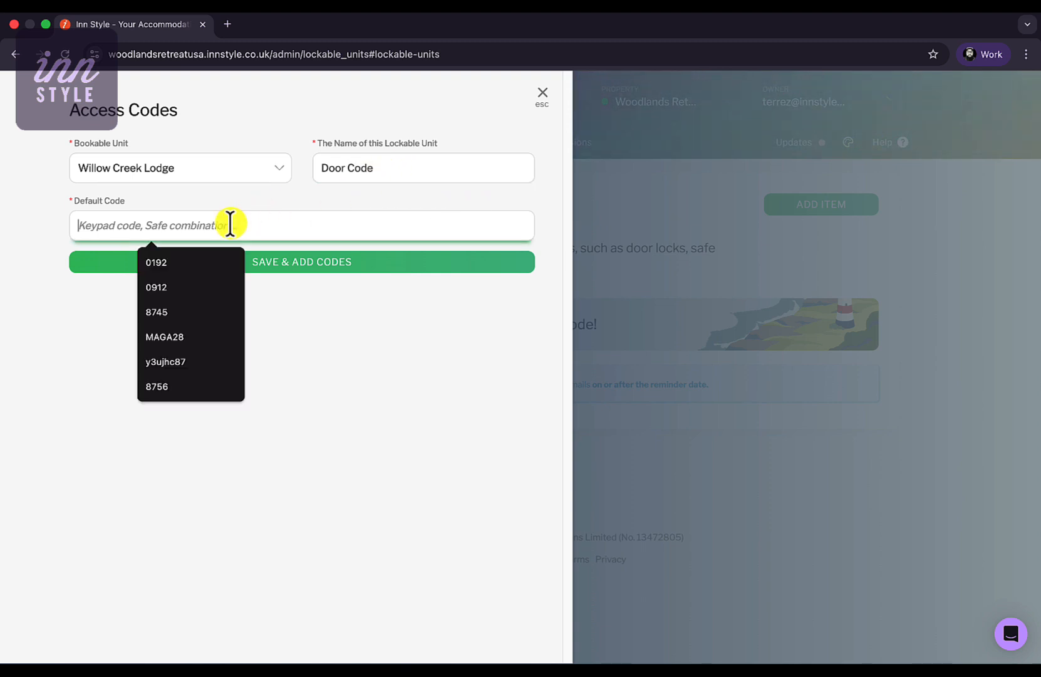
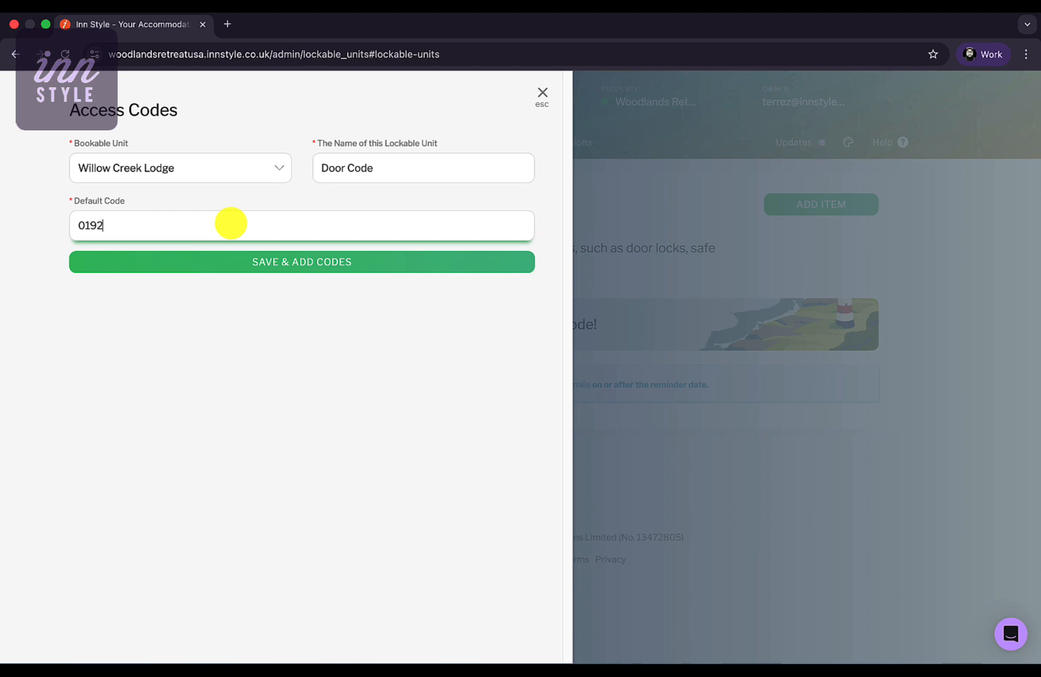
click(406, 264)
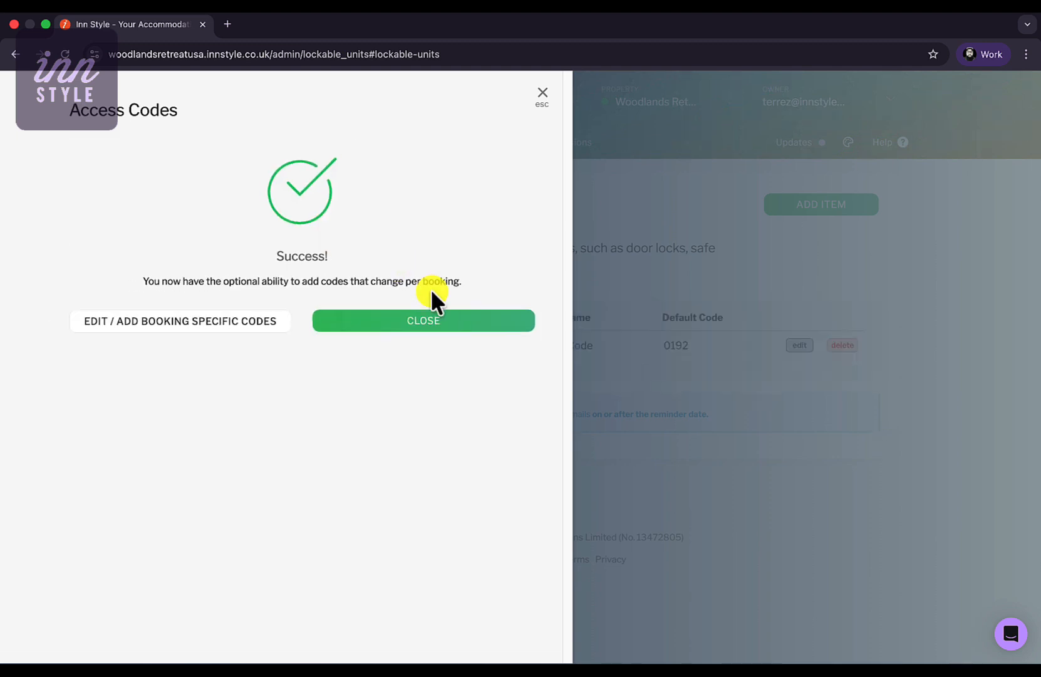
click(460, 326)
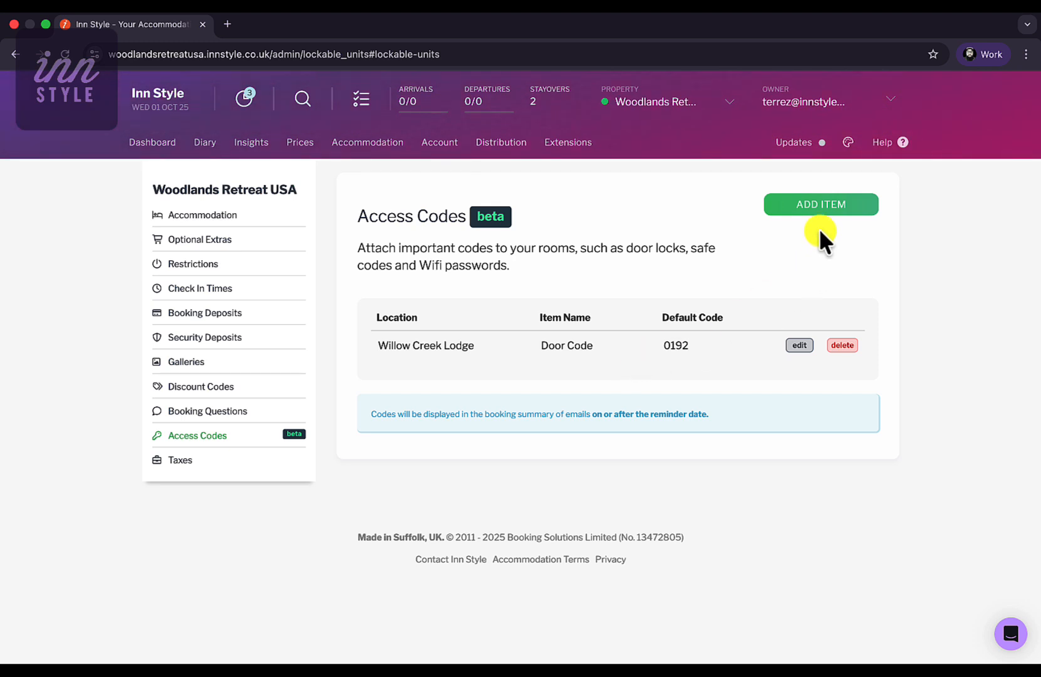
- Add a 'WiFi' lockable unit for Willow Creek Lodge with its network code, then open Account Overview
click(822, 210)
click(231, 177)
click(281, 175)
click(349, 168)
text(WiFi)
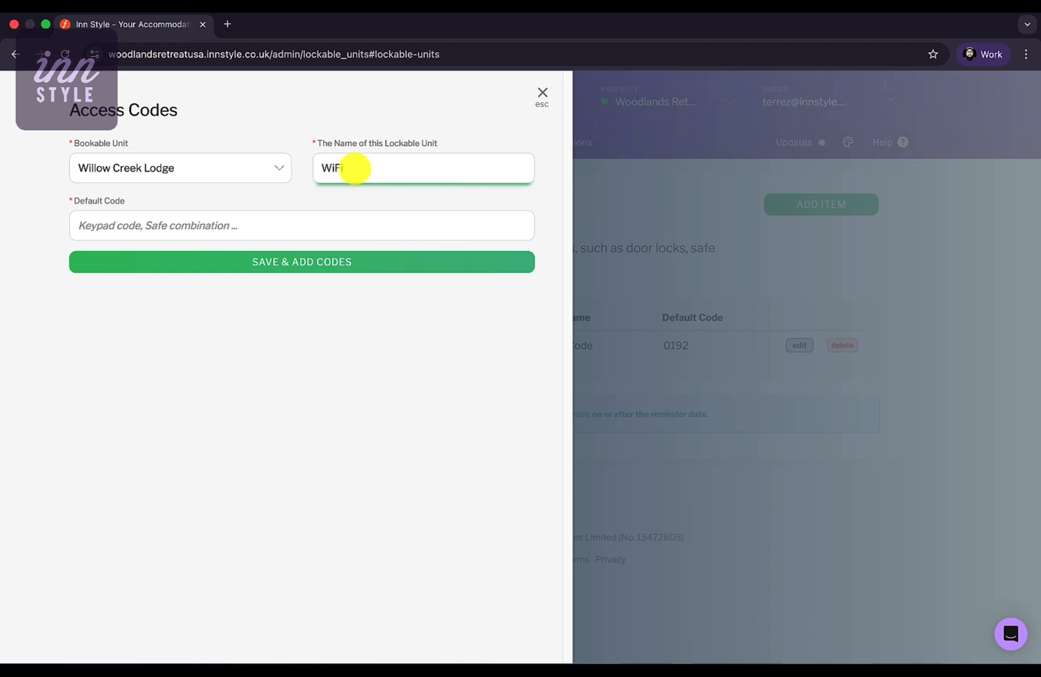
click(221, 225)
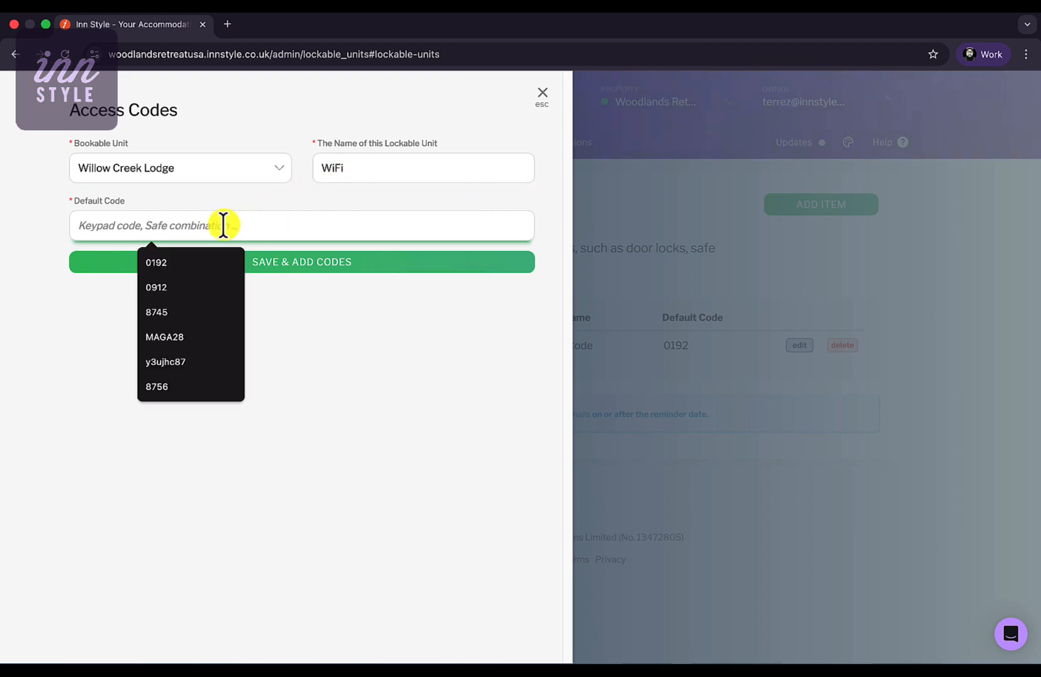
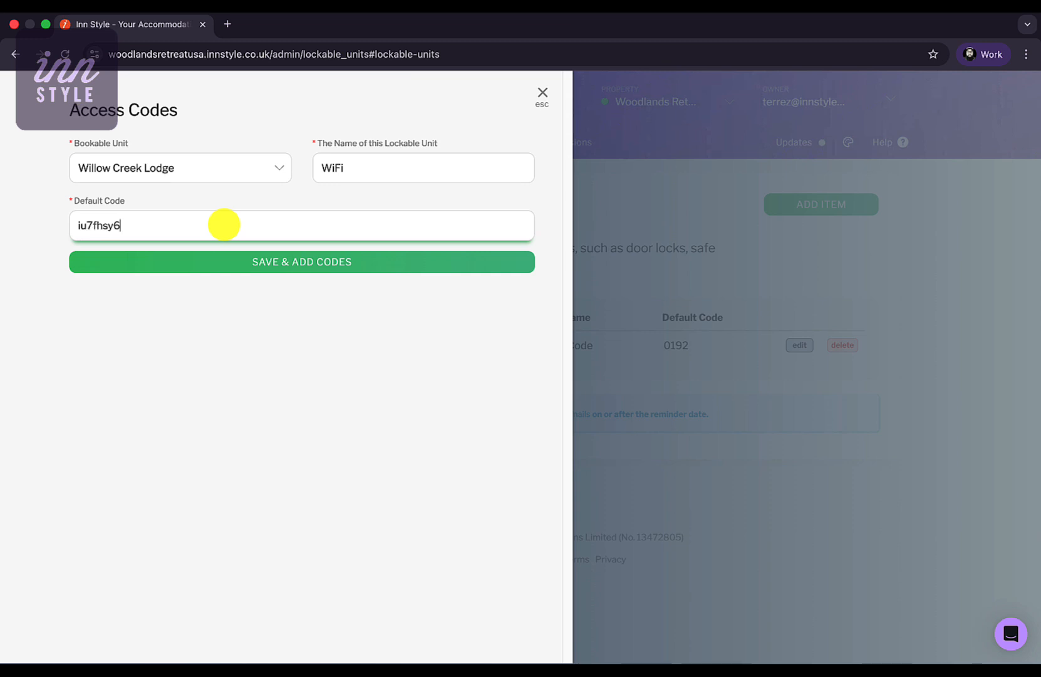
click(354, 261)
click(473, 321)
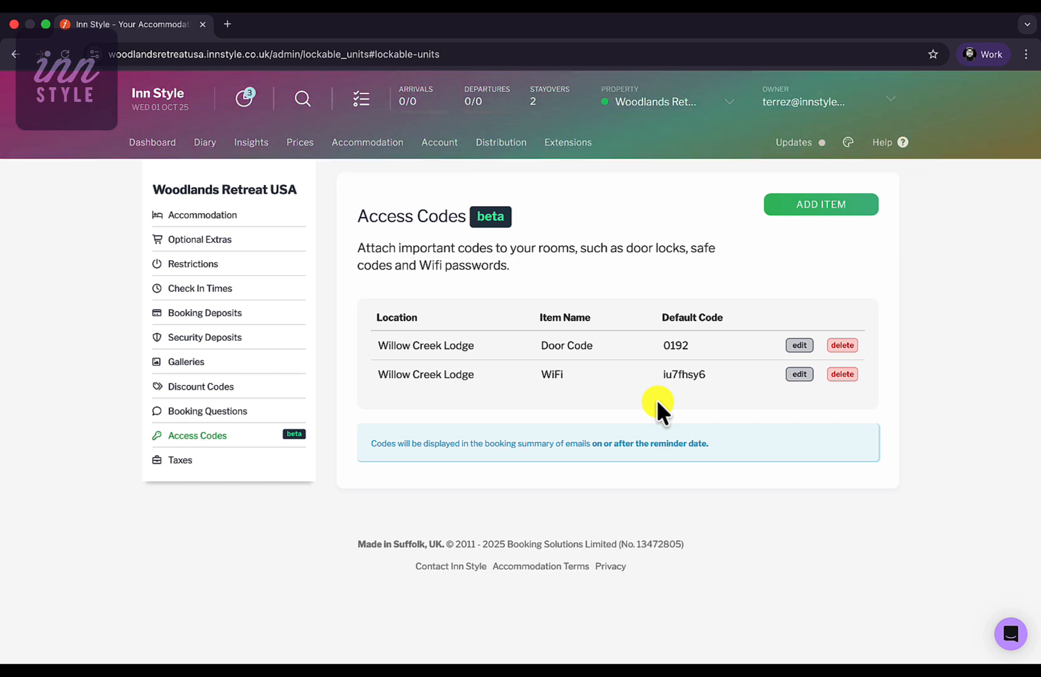
click(444, 144)
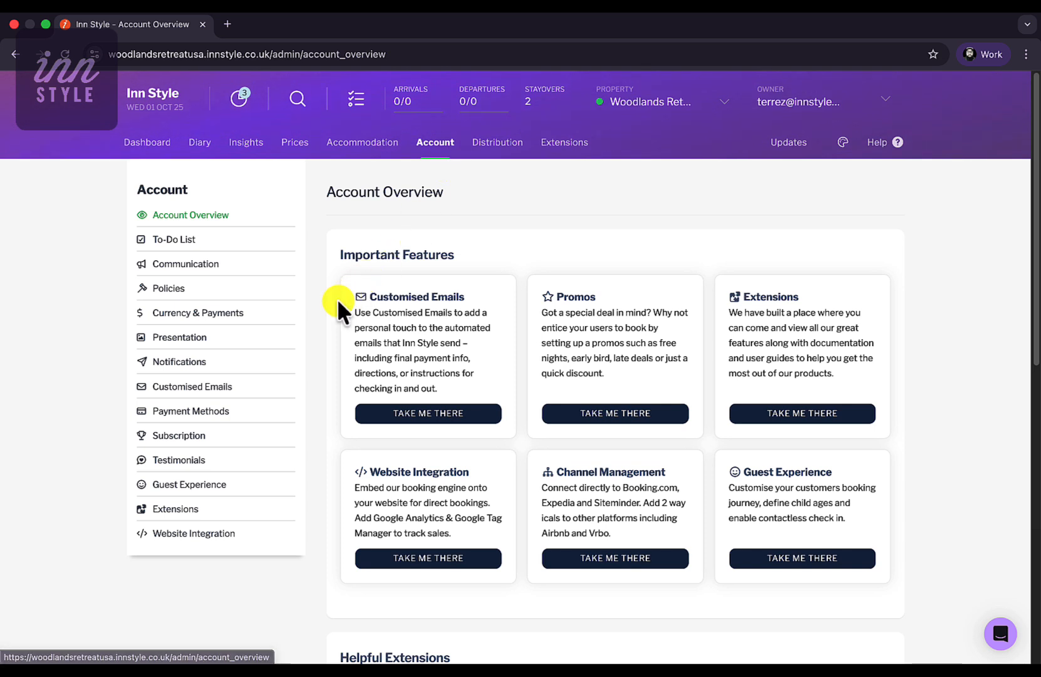
- From the Customised Emails list, start a New Customised Email and view its Context choices
click(221, 387)
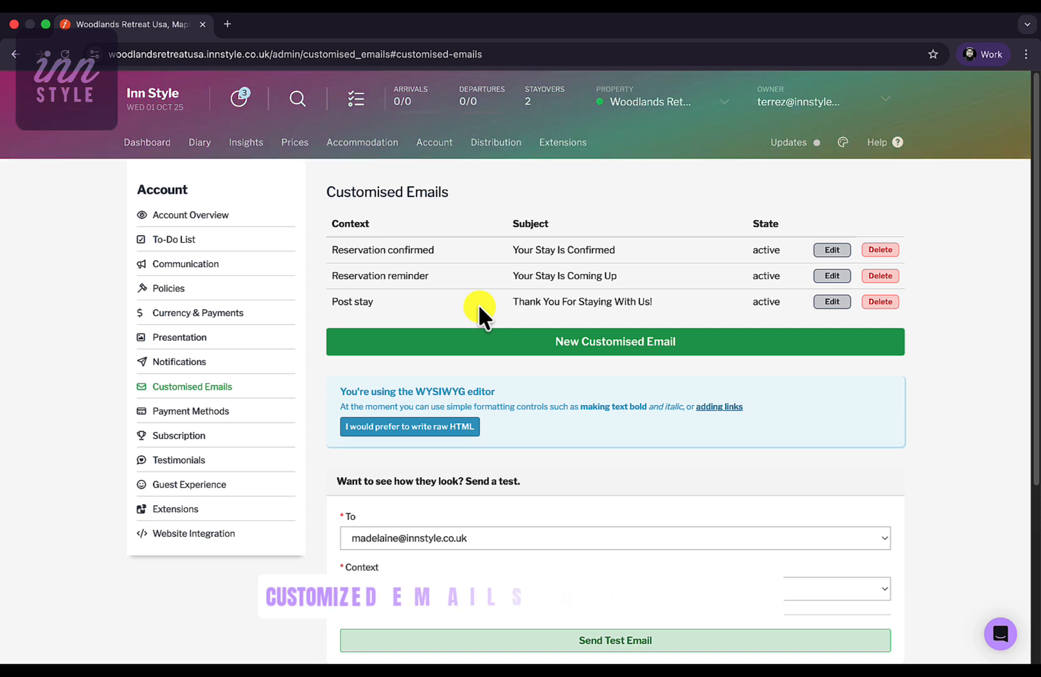
click(516, 344)
click(438, 246)
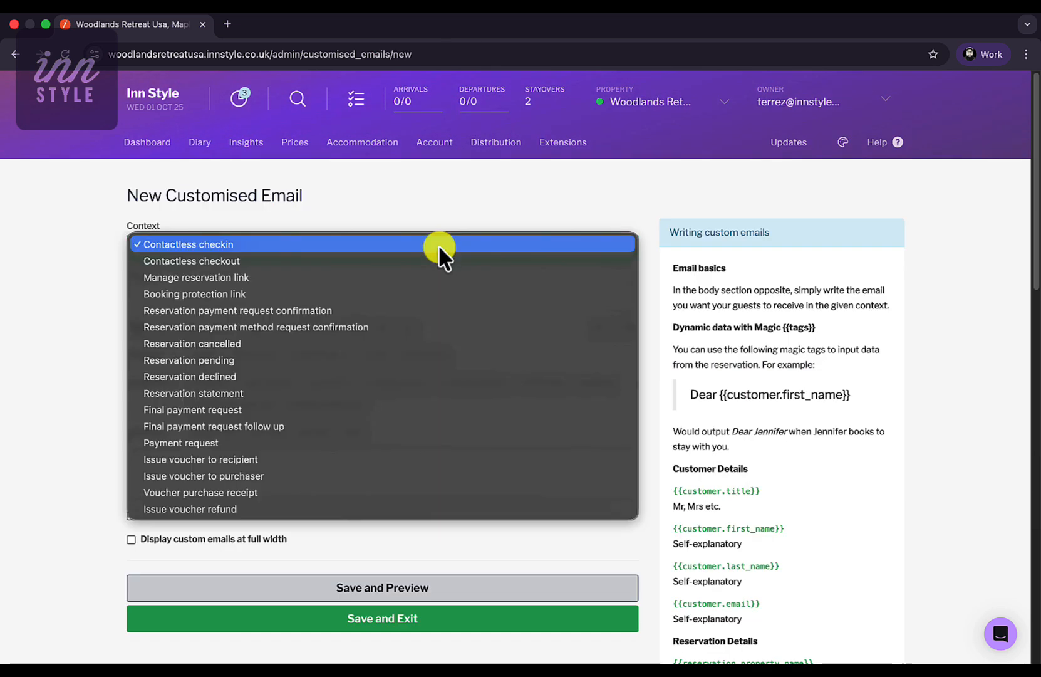
- Keep the context as Contactless checkin and set the subject to 'Your Check In Details'
click(386, 243)
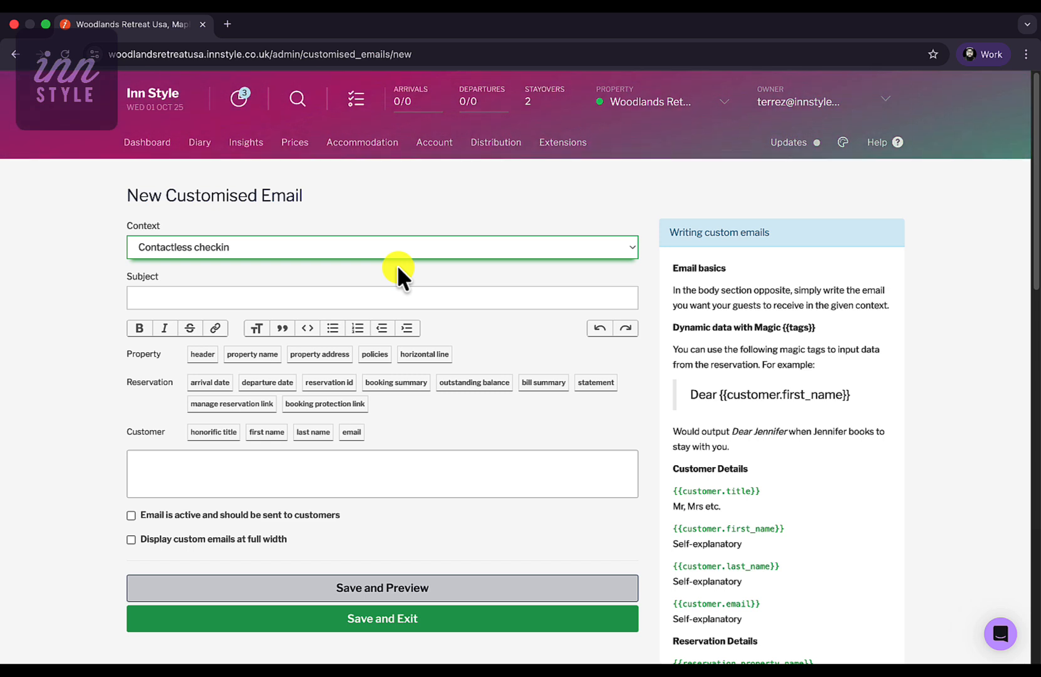
click(360, 297)
click(249, 356)
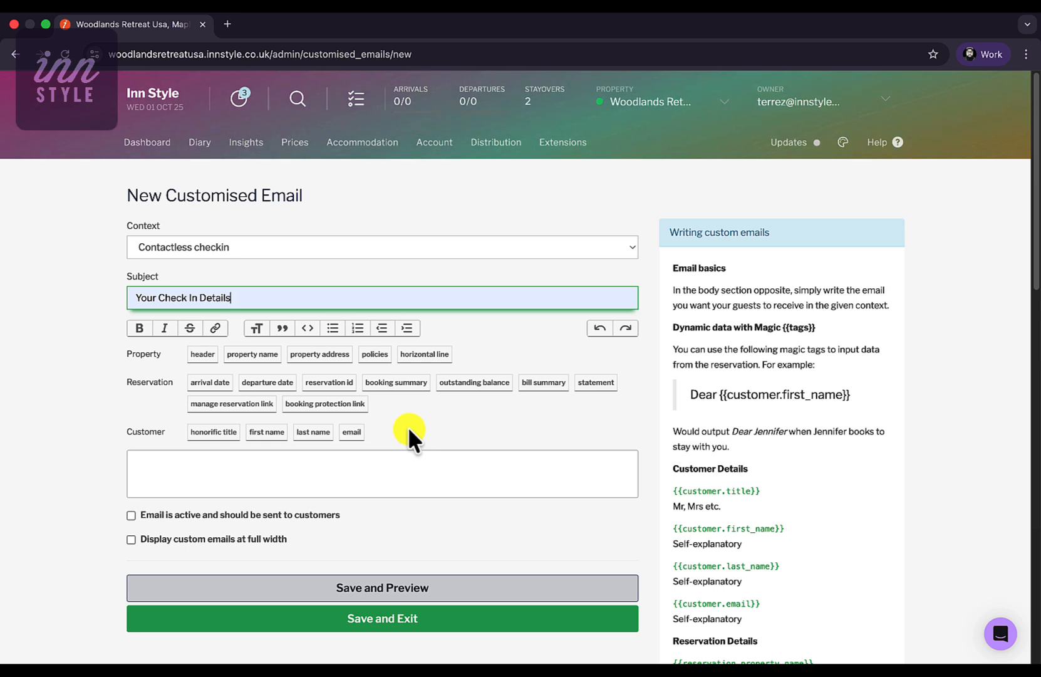
- Begin the body with {{header}}, then 'Dear {{customer.title}}{{customer.last_name}}' on the next line
click(188, 464)
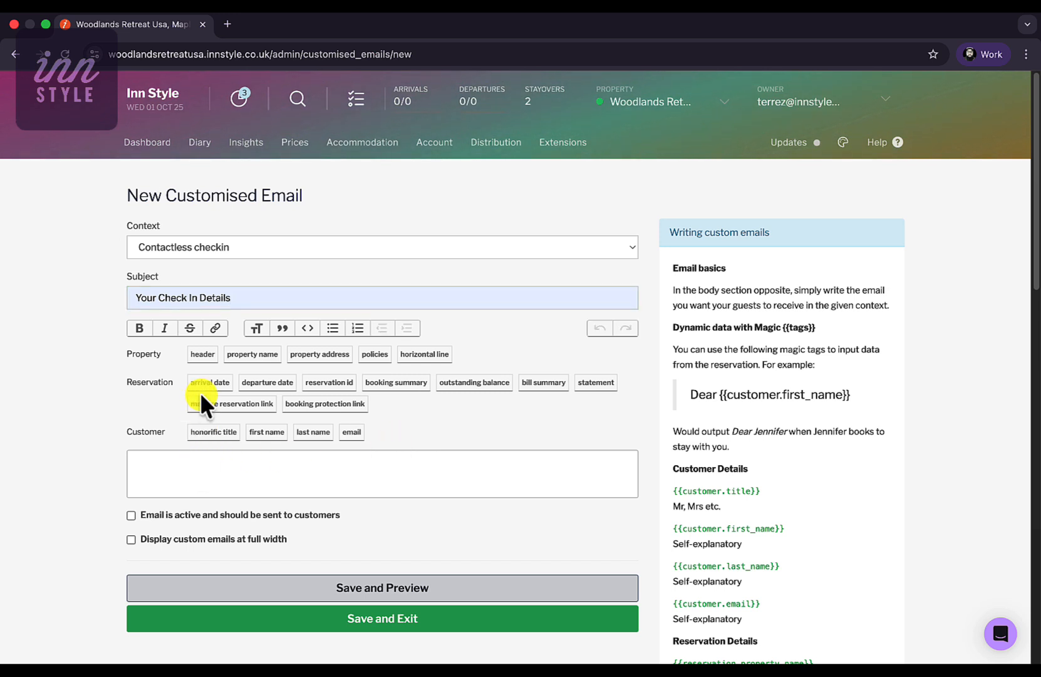
click(202, 354)
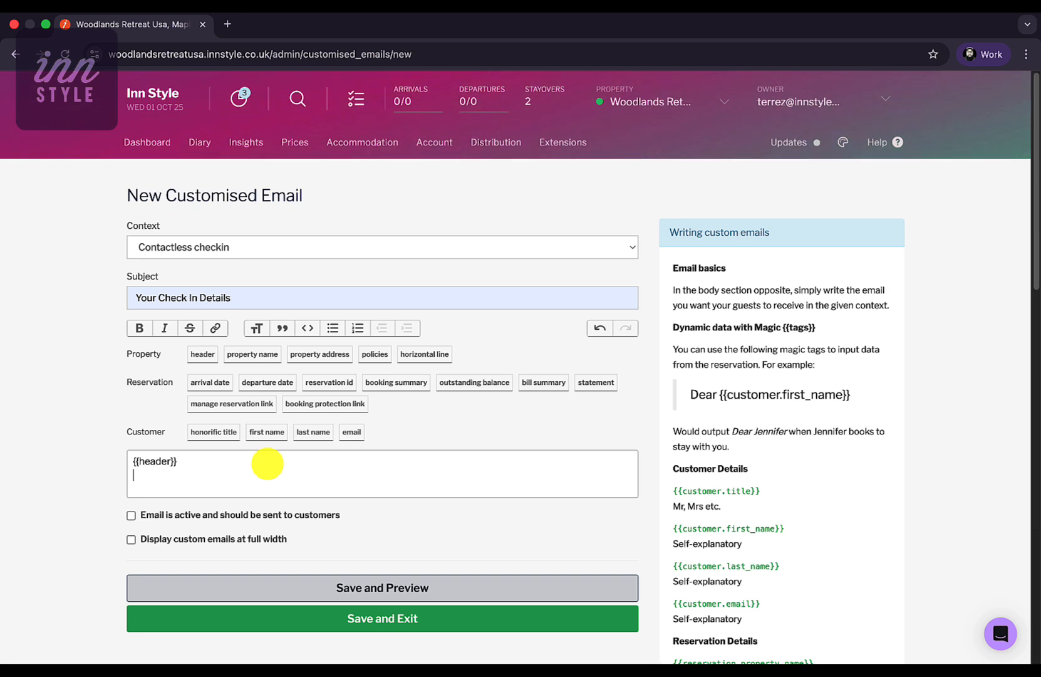
key(Return)
text(Dear)
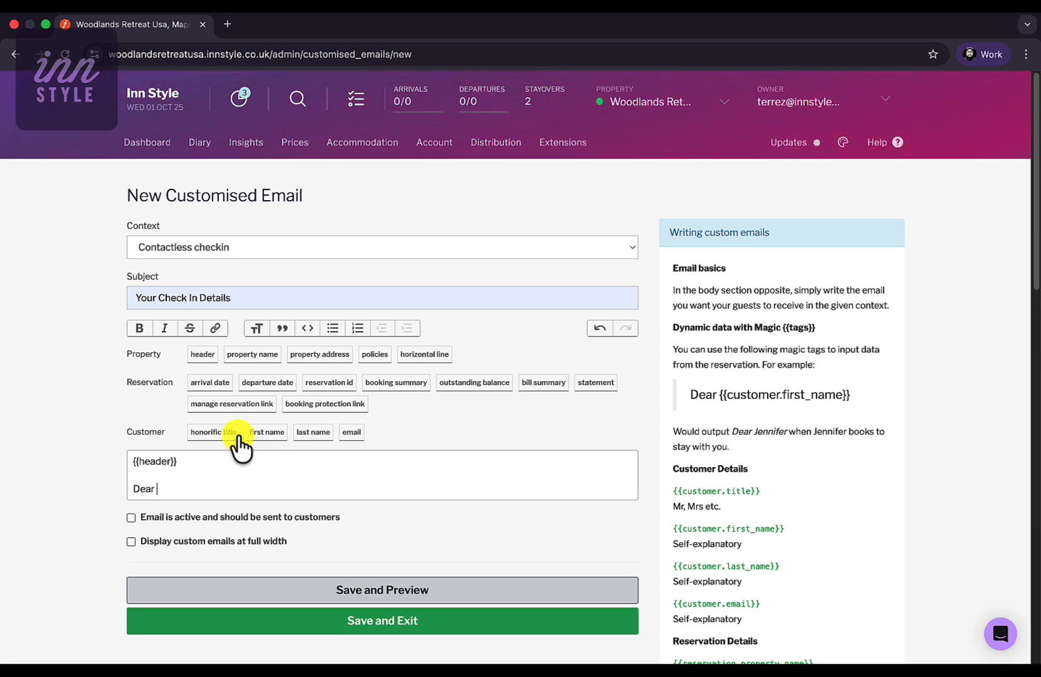
click(237, 433)
click(301, 434)
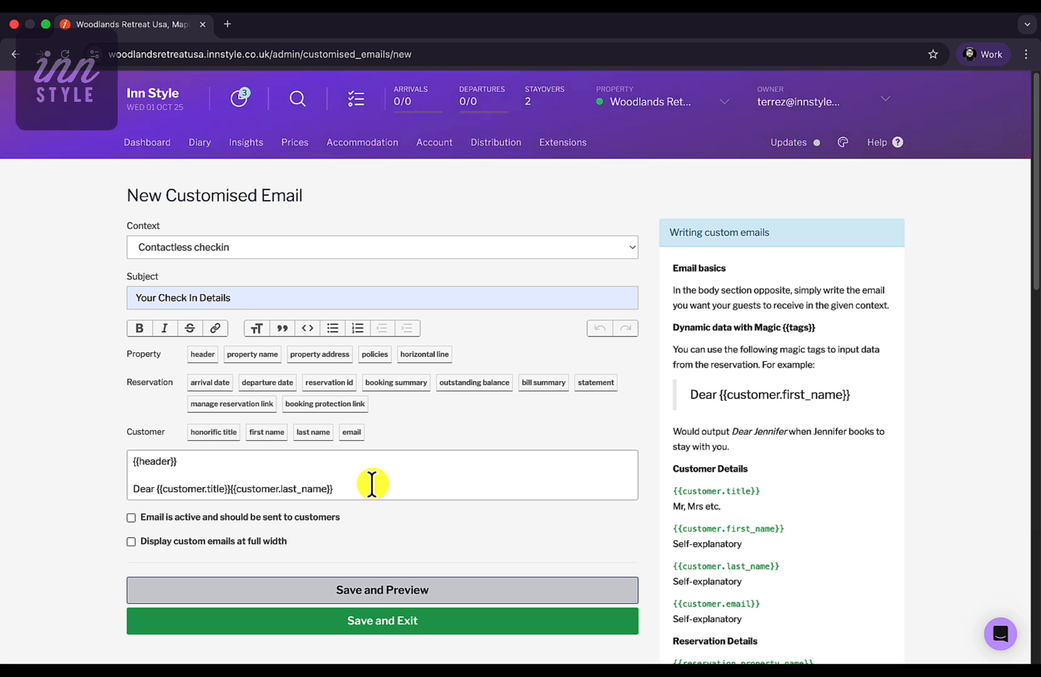
key(Return)
- Copy the {{bookings_summary_with_access_codes}} tag and paste it into the body below the greeting
scroll(781, 555, down, 1)
scroll(780, 555, down, 8)
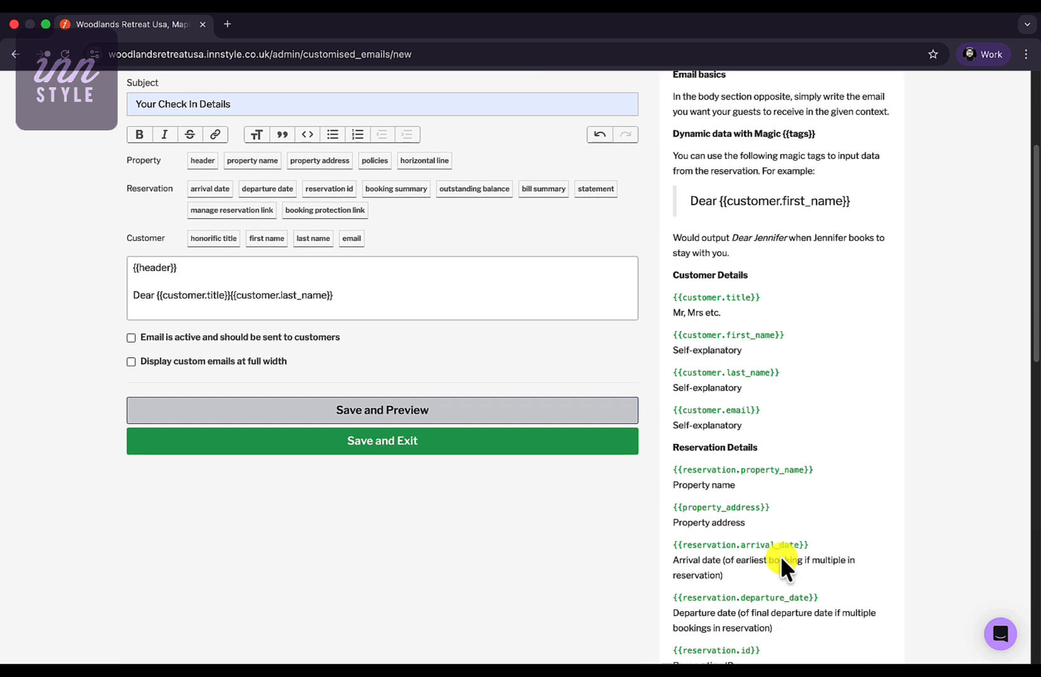
scroll(781, 555, down, 1)
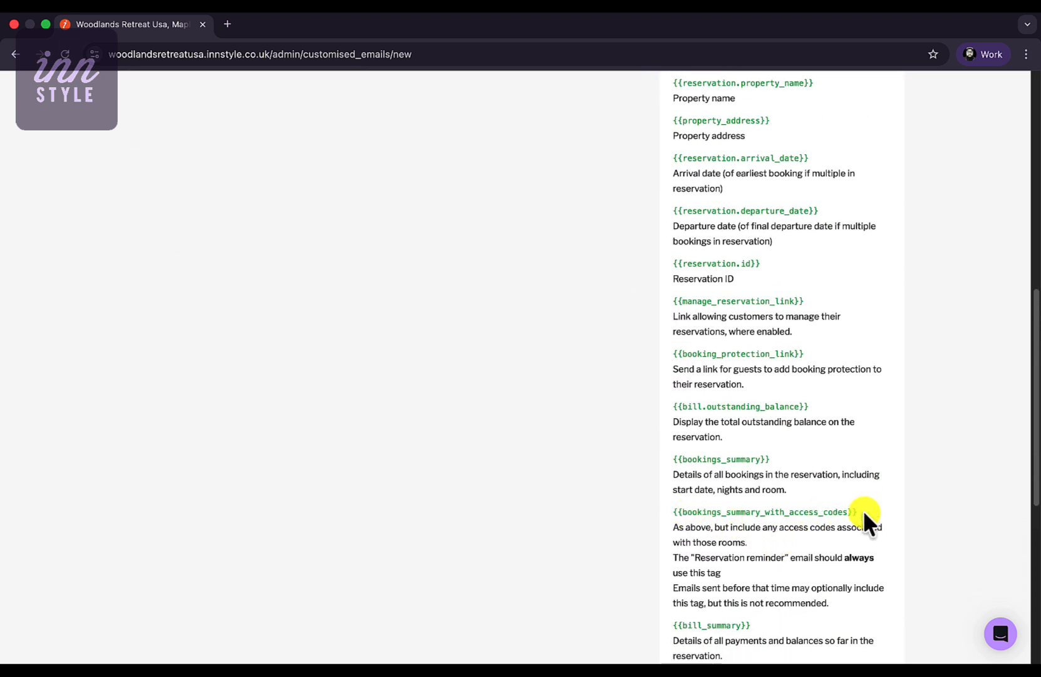
drag(856, 511, 690, 512)
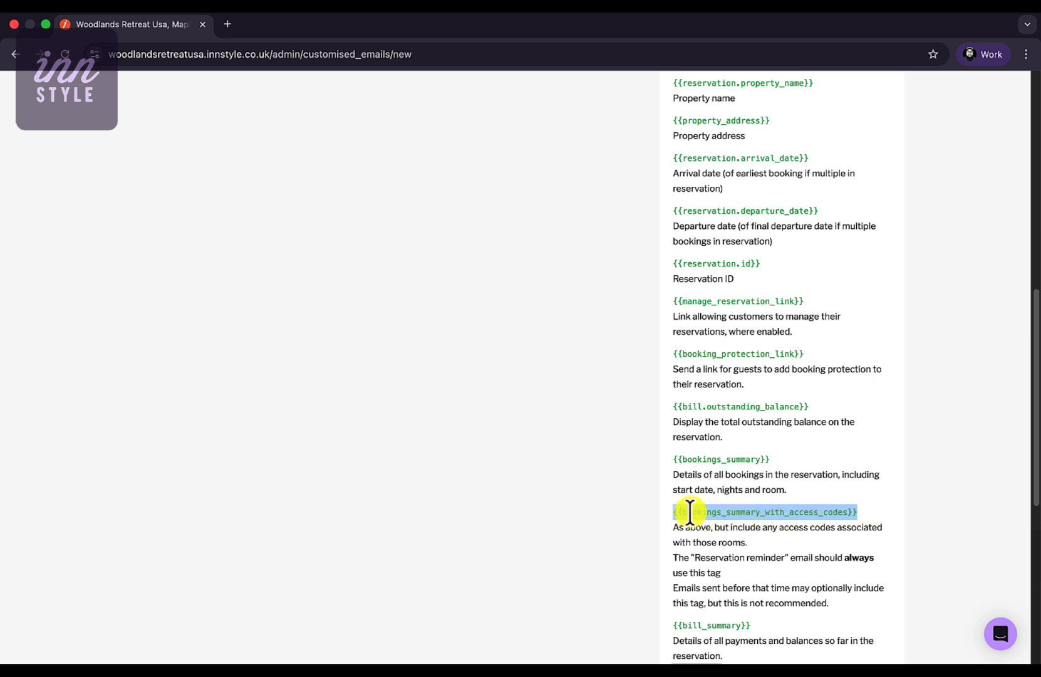
right_click(690, 513)
click(727, 495)
scroll(553, 514, up, 5)
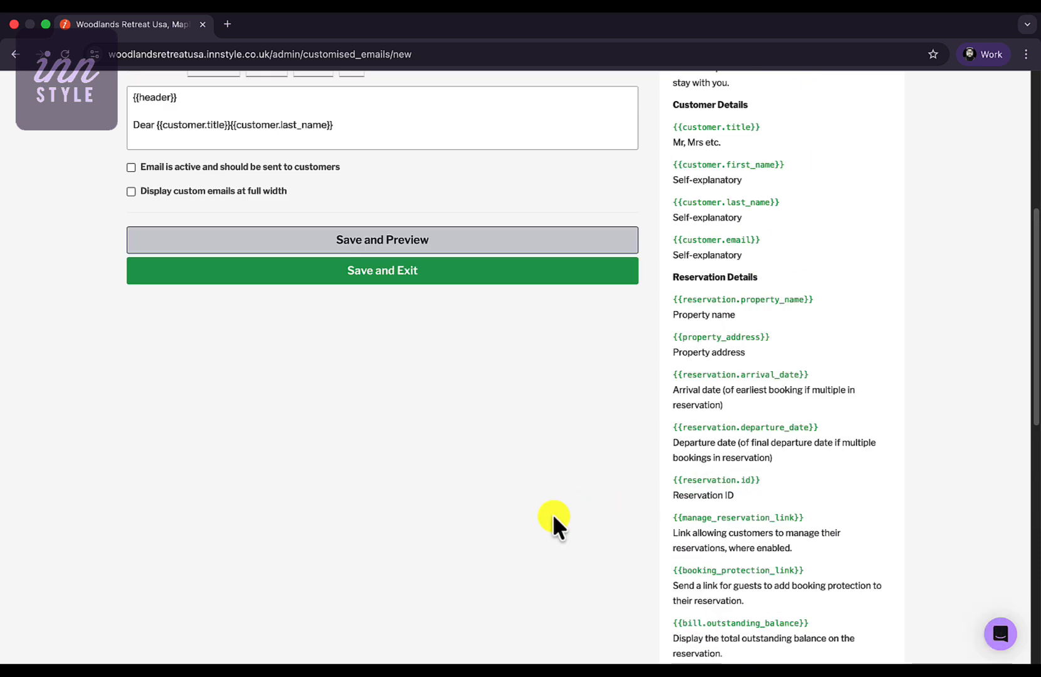
scroll(552, 513, up, 6)
right_click(216, 501)
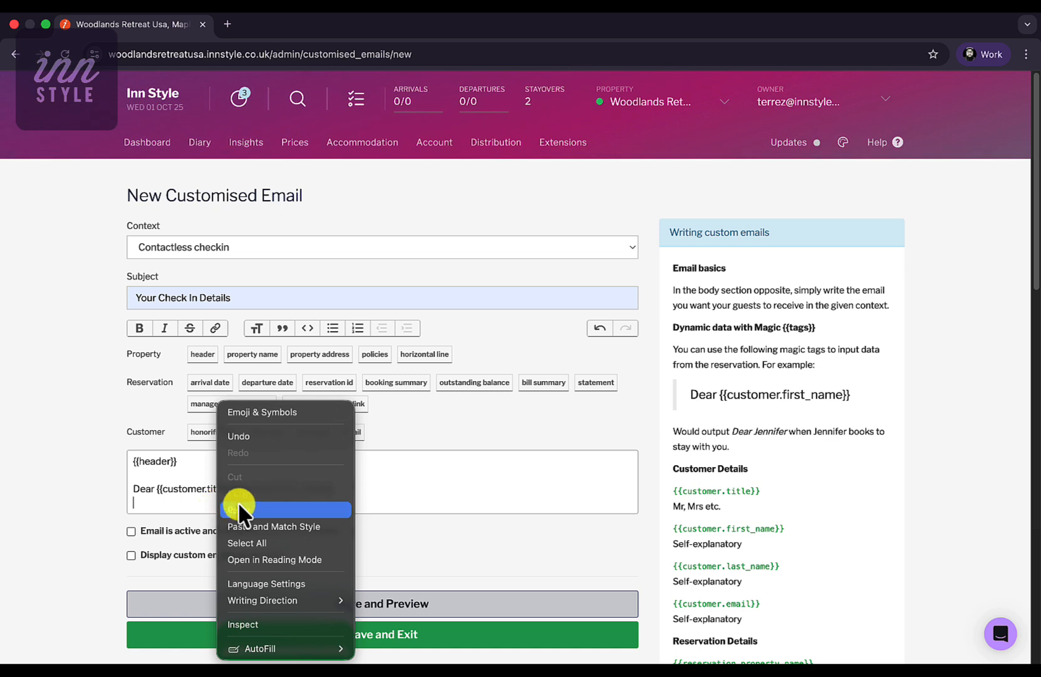
click(250, 509)
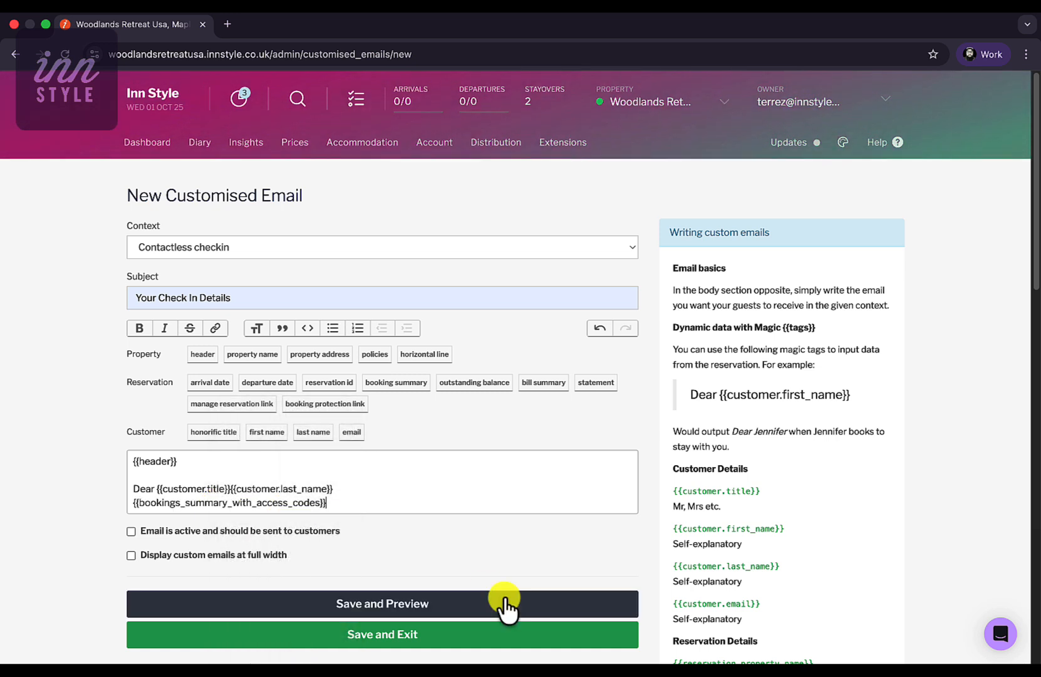
- Save and preview the email, checking the Luxurious Suite details and Door Codes and Locks section
click(505, 599)
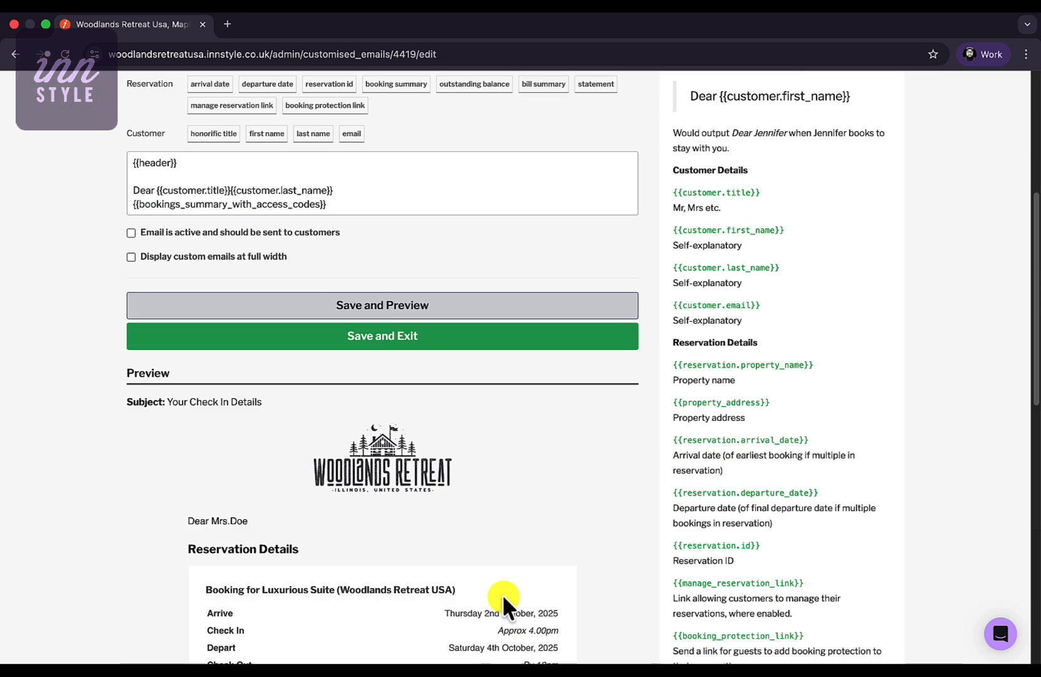
scroll(502, 594, down, 3)
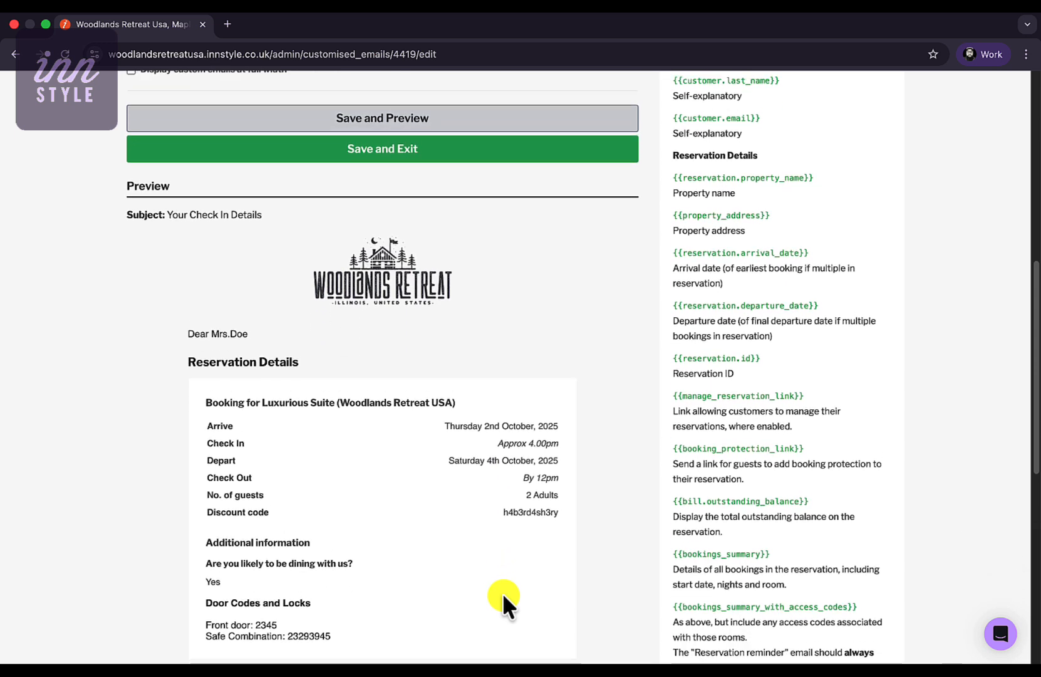
scroll(503, 594, down, 2)
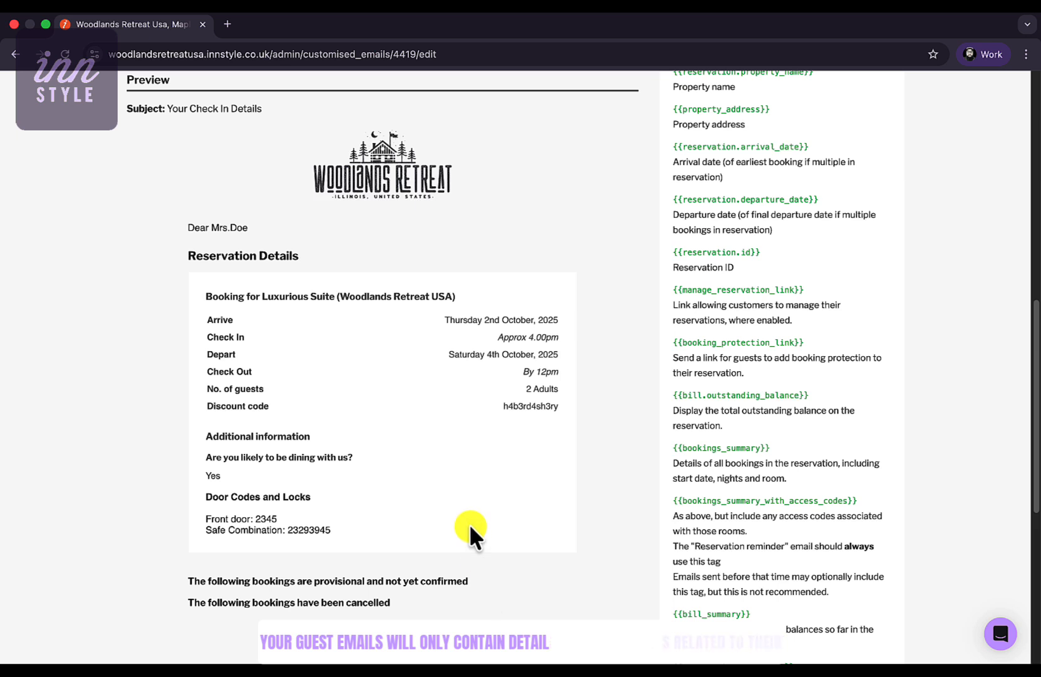
scroll(470, 529, up, 6)
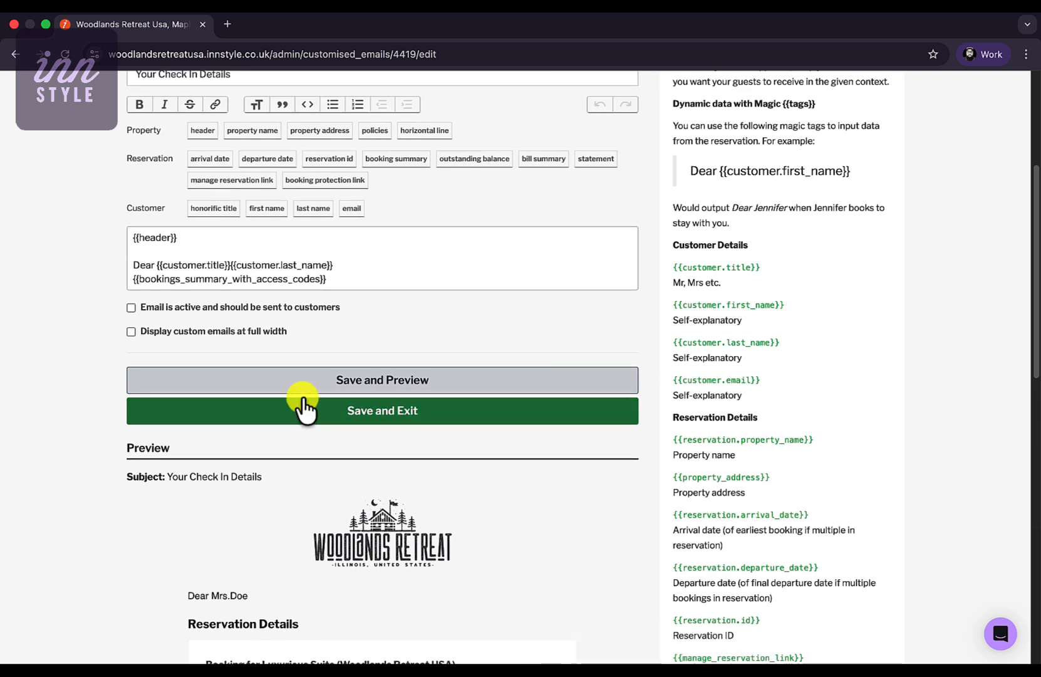
- Mark the Contactless checkin email as active, save and exit, then return to Account Overview
click(227, 311)
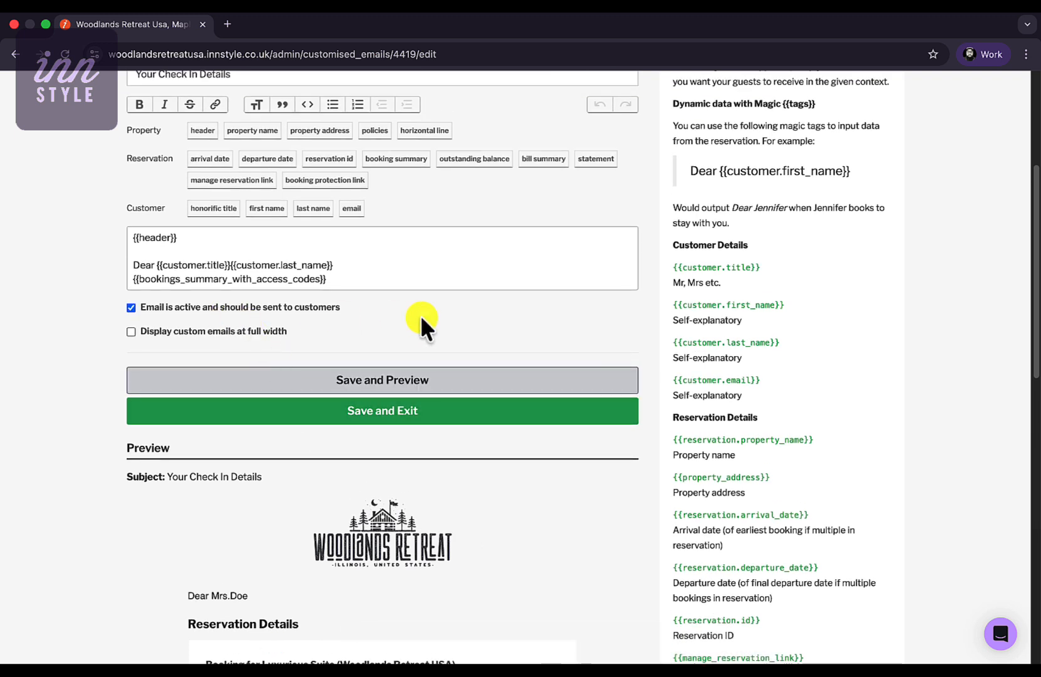
click(514, 408)
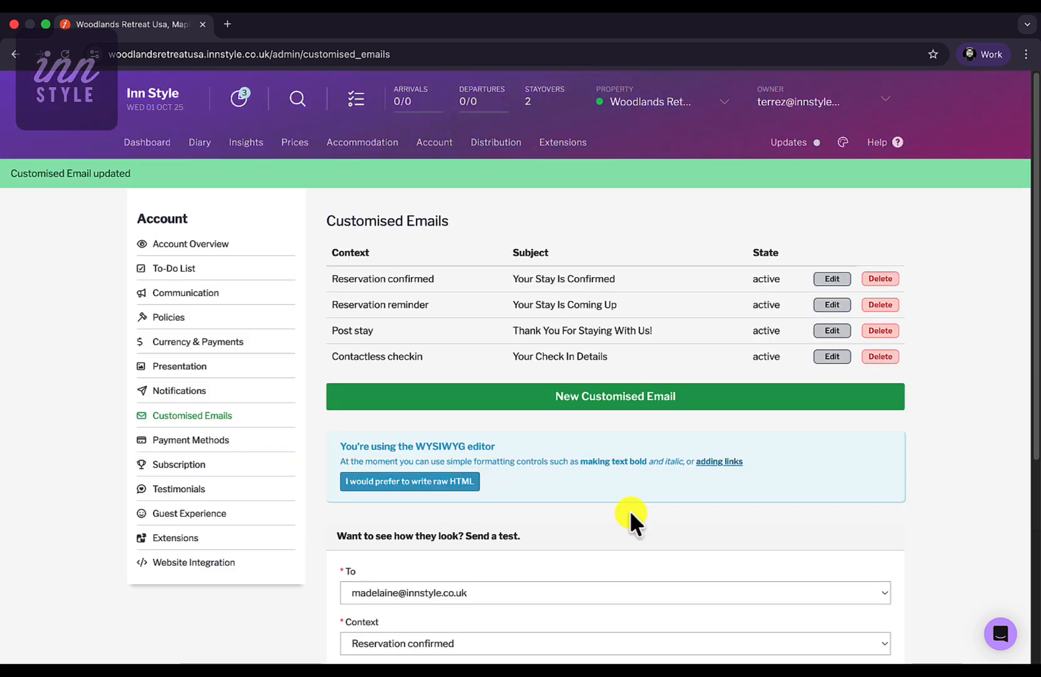
click(435, 144)
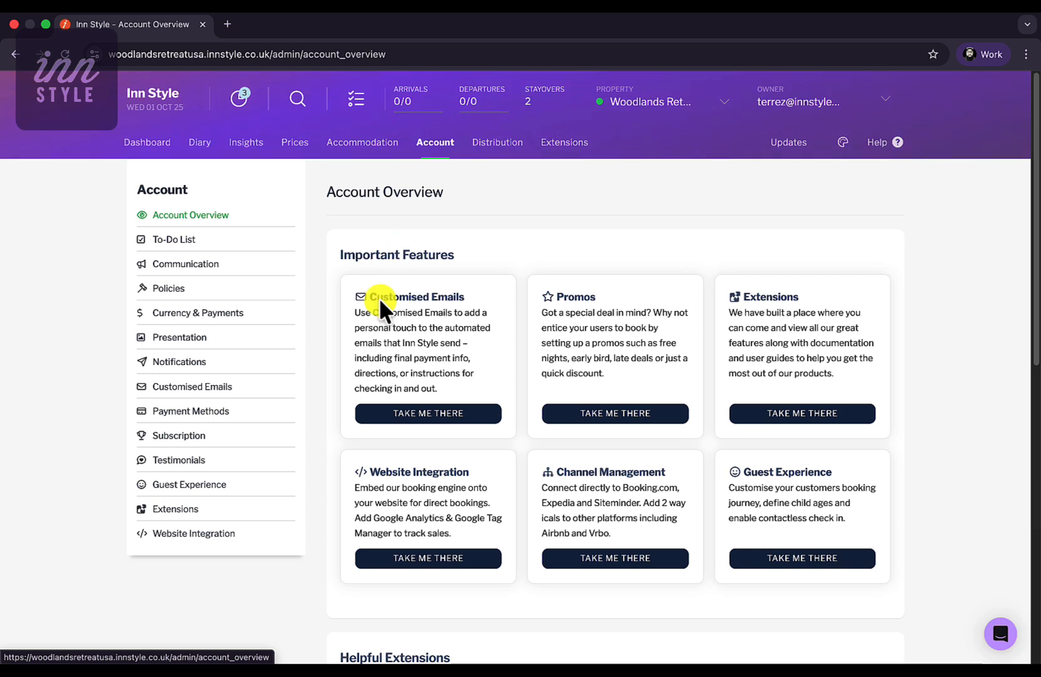
- Tick Enable Contactless Check In in Guest Experience settings and save the changes
click(212, 486)
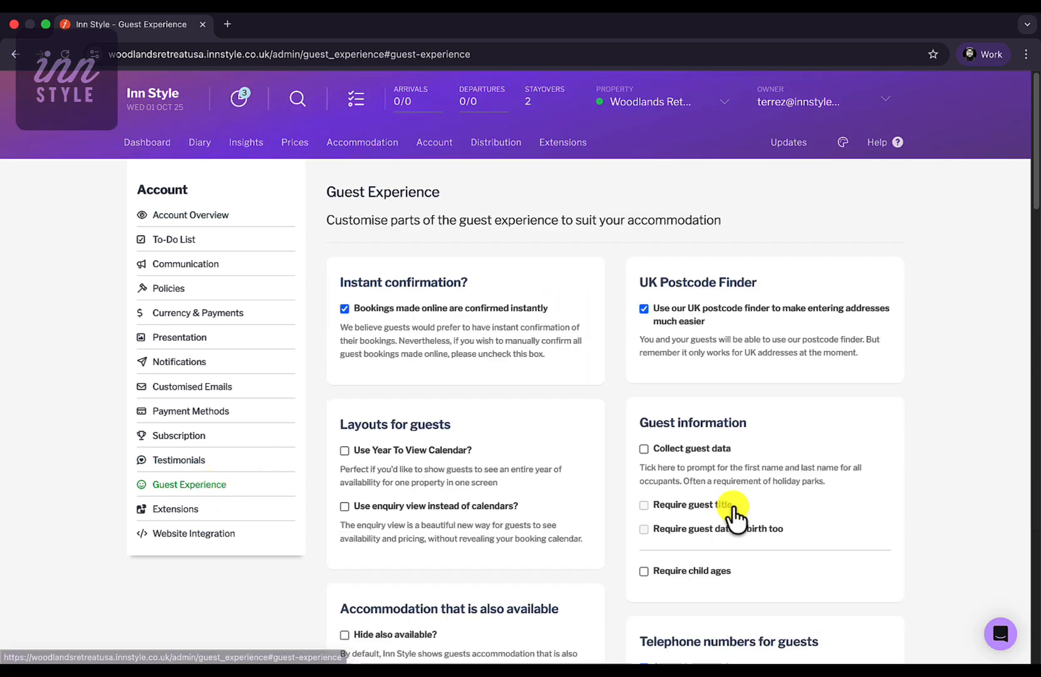
scroll(734, 515, down, 3)
scroll(735, 515, down, 5)
click(717, 381)
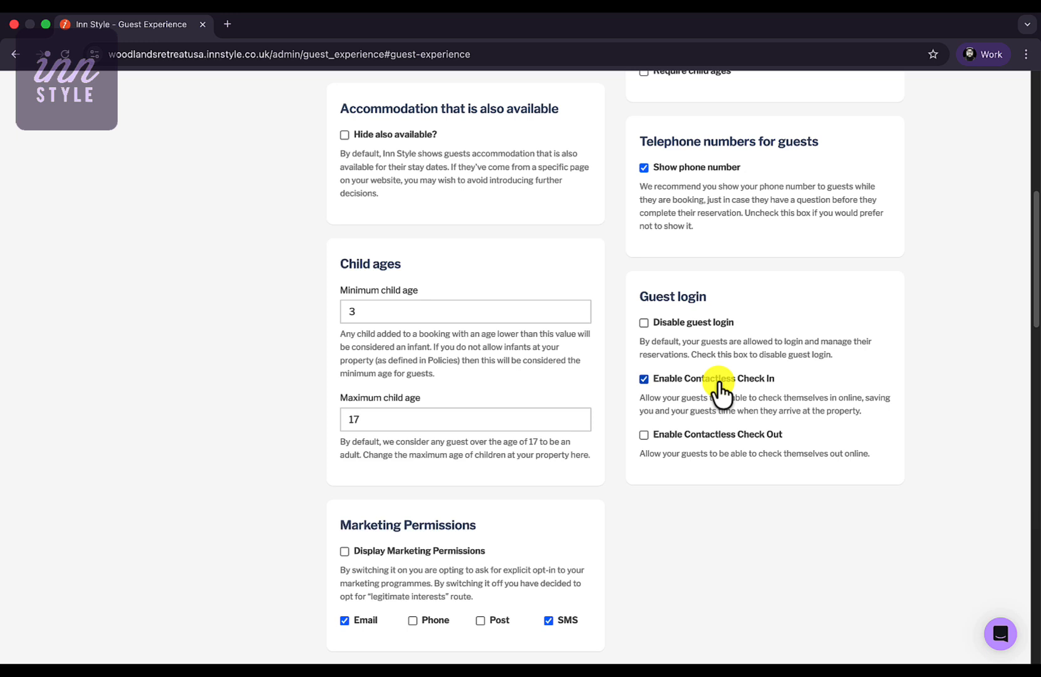
scroll(718, 381, down, 20)
click(688, 562)
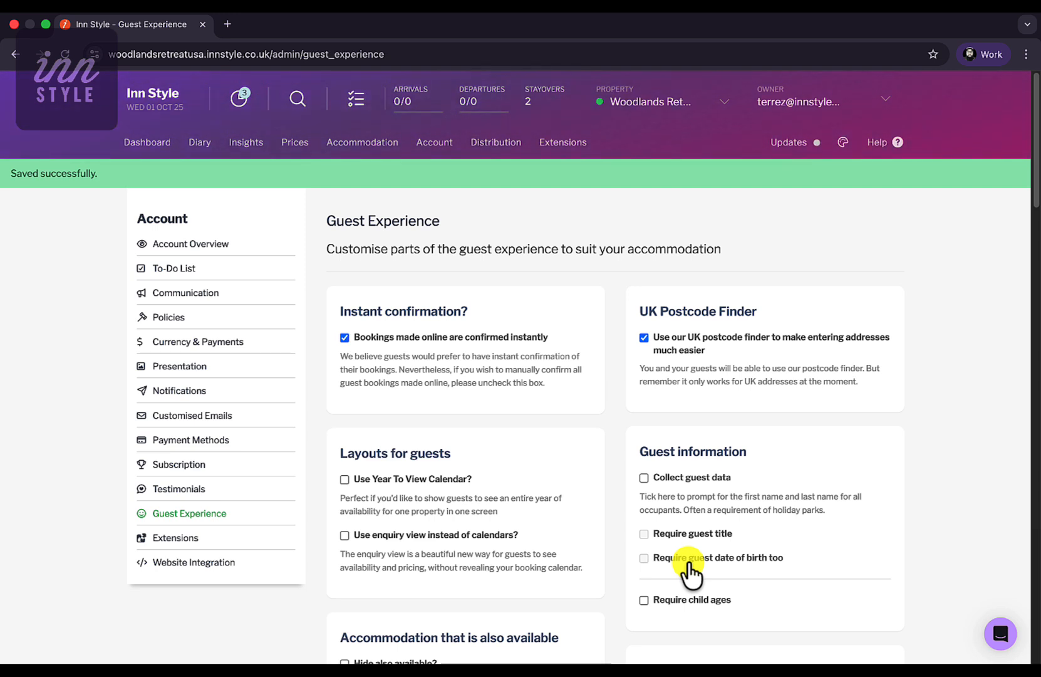
- Under Accommodation > Access Codes, add a 'Door Code' lockable unit for Urban Nest Loft with its default code
click(381, 143)
click(213, 401)
click(818, 206)
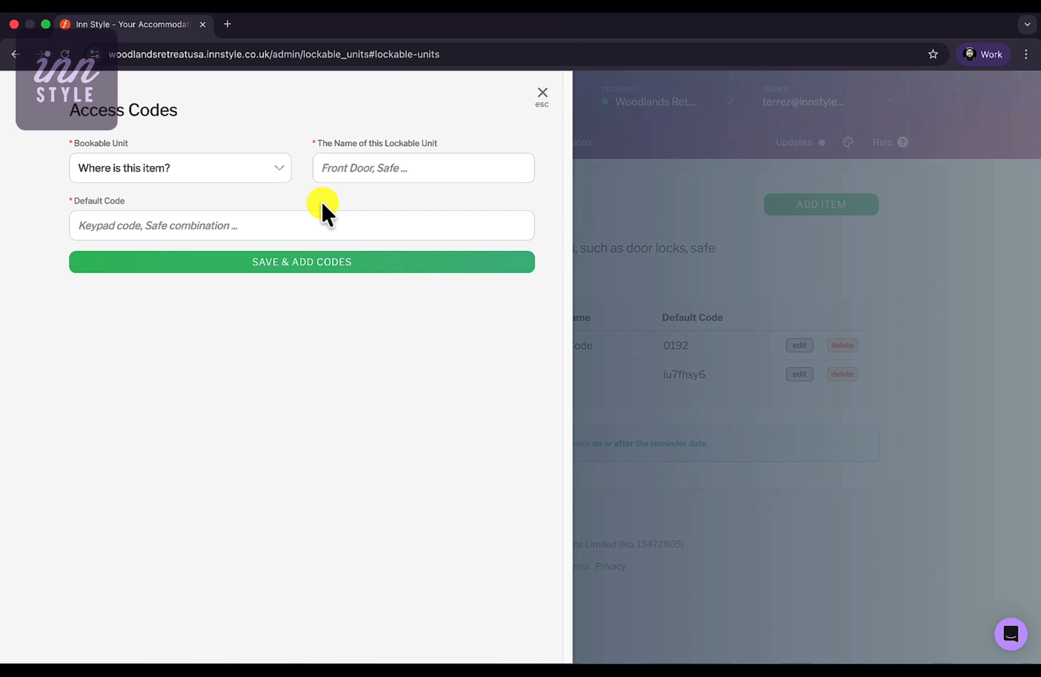
click(256, 173)
click(250, 194)
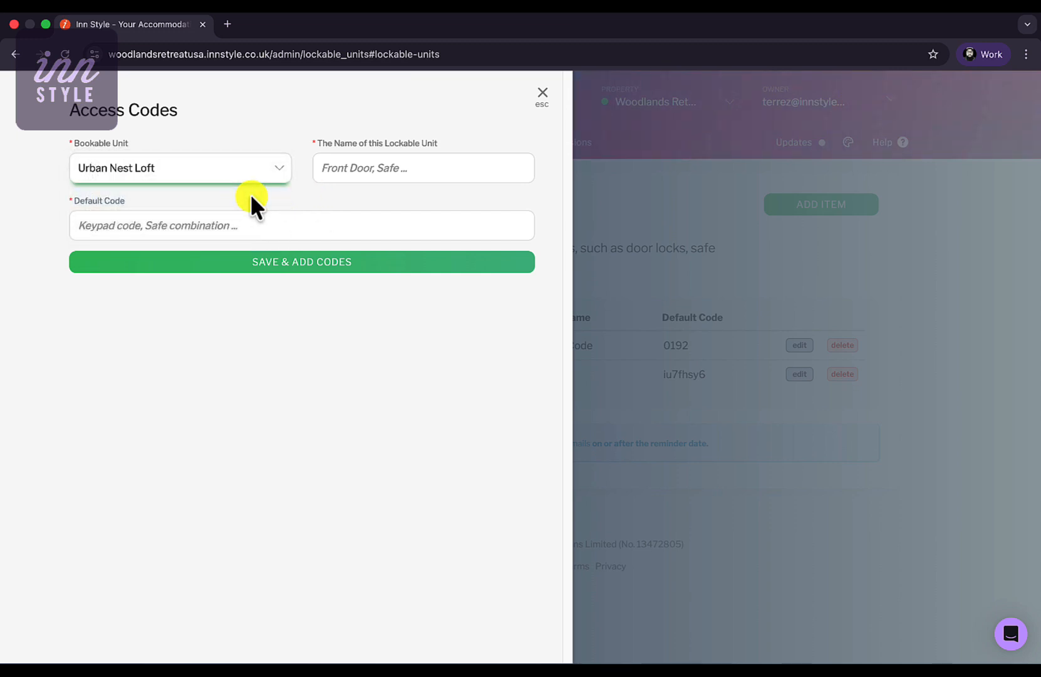
click(373, 168)
text(Door Code)
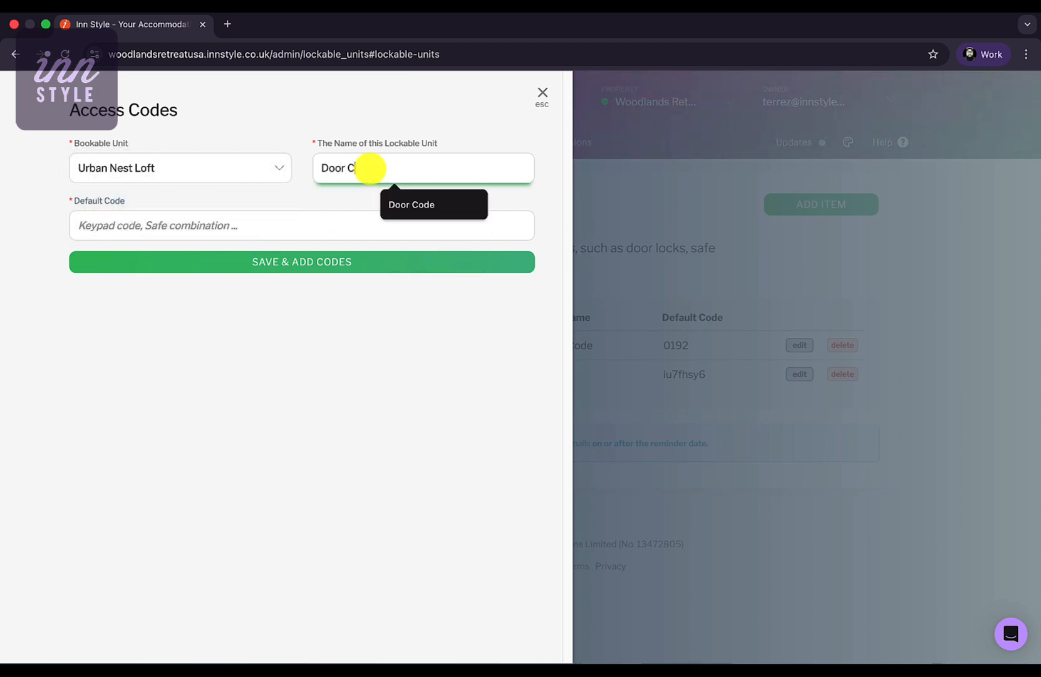
click(269, 232)
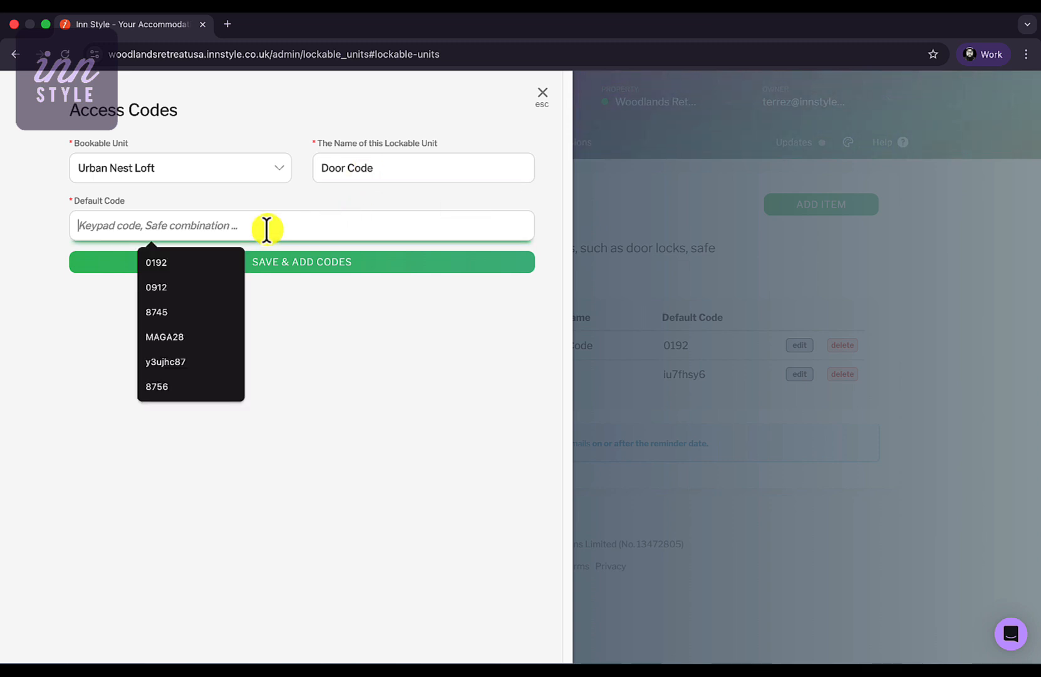
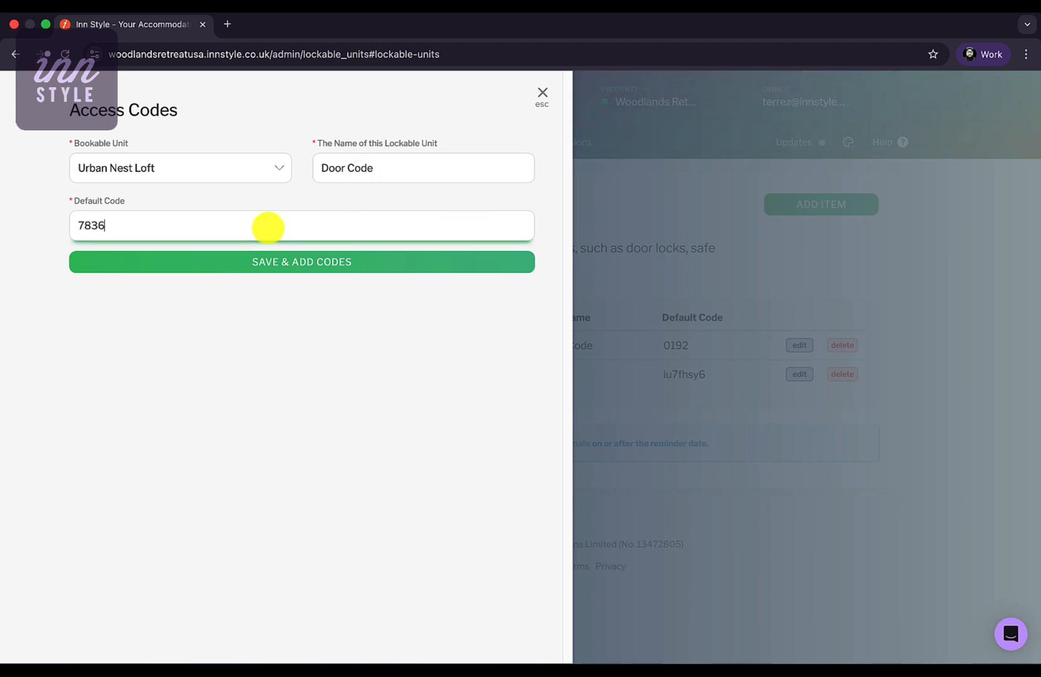
click(351, 261)
click(447, 326)
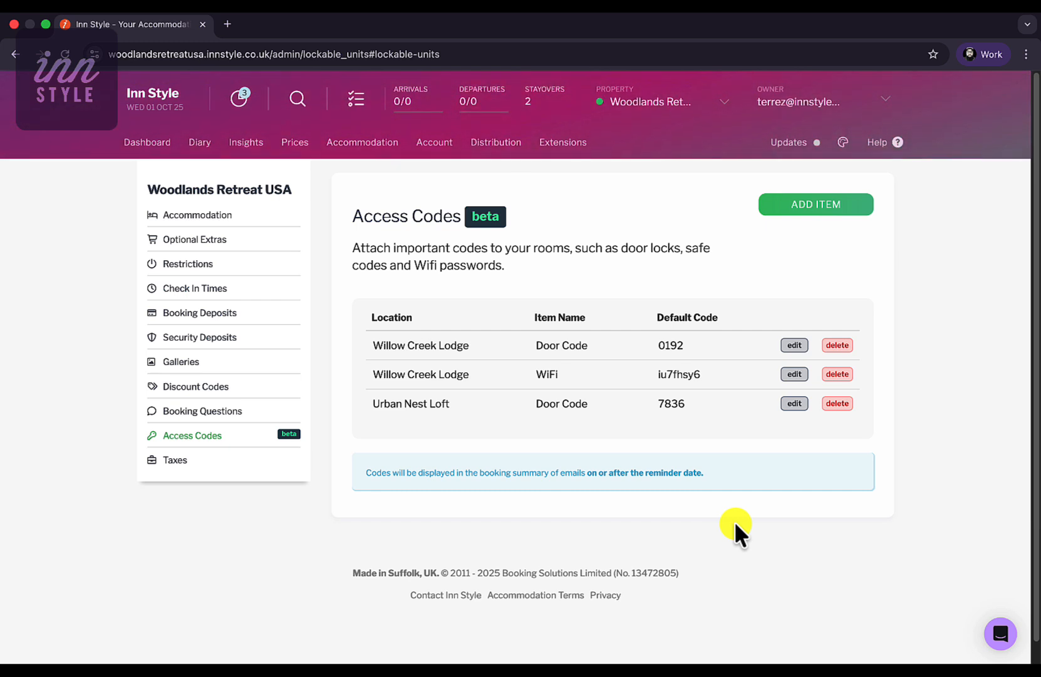
- Create a 'WiFi' access code item for Urban Nest Loft with its default code, then open Willow Creek Lodge's door code
click(814, 207)
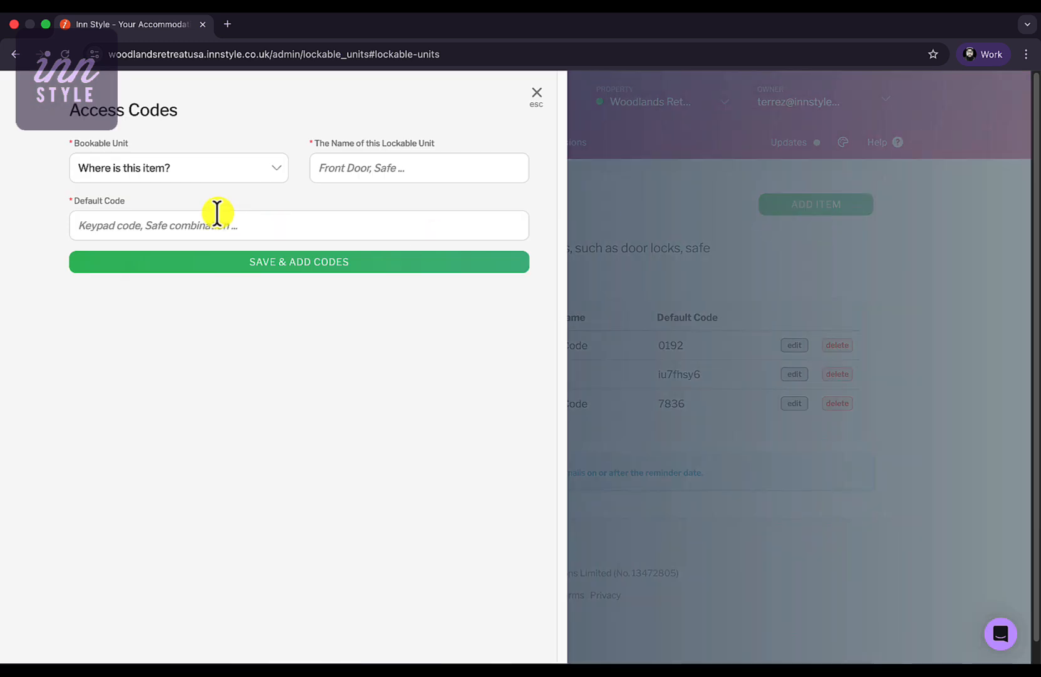
click(201, 170)
click(358, 166)
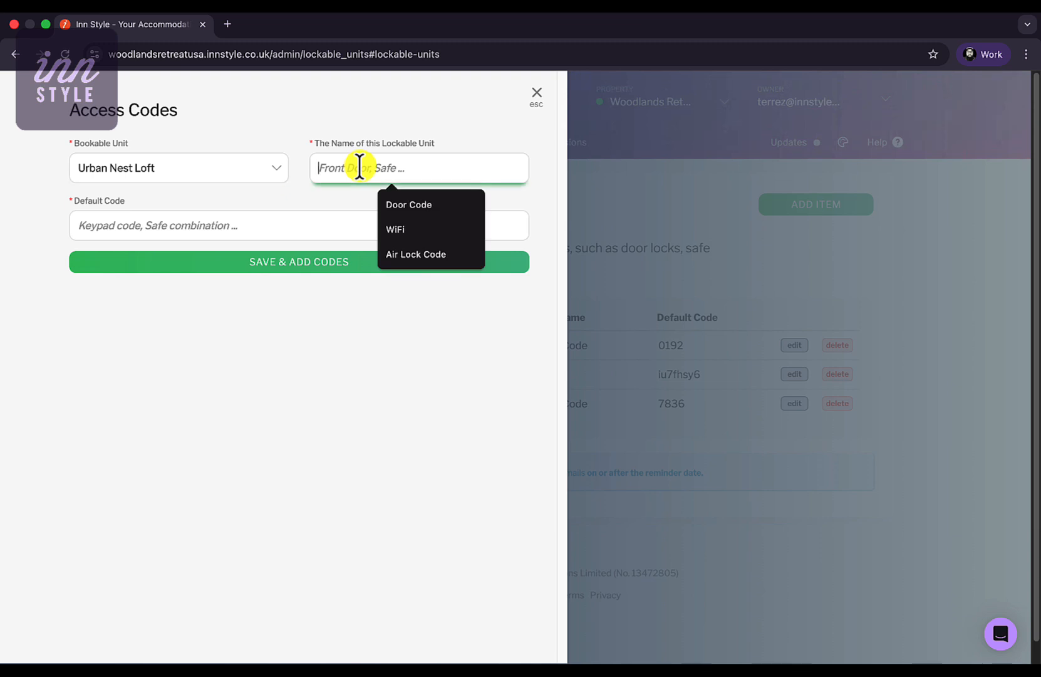
text(WiFi)
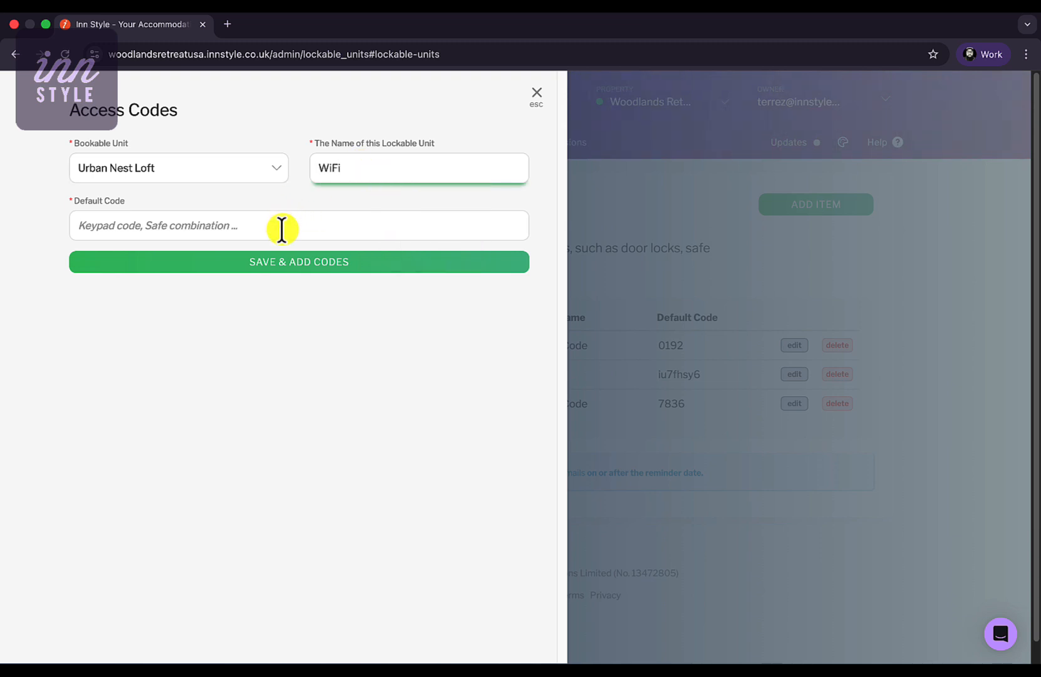
click(281, 228)
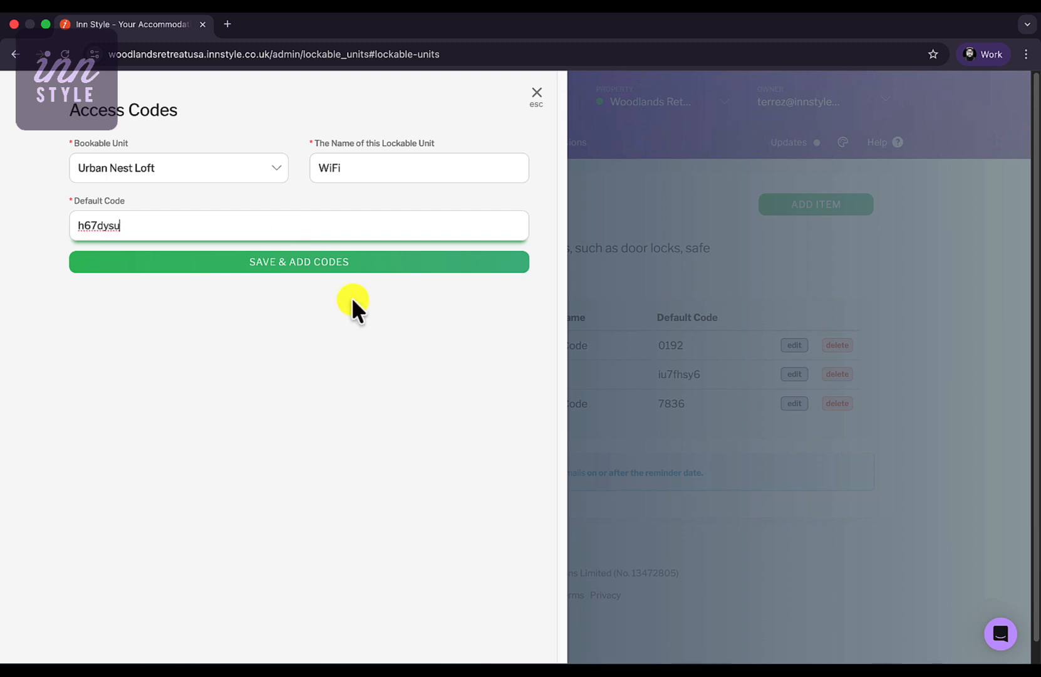
click(374, 264)
click(460, 327)
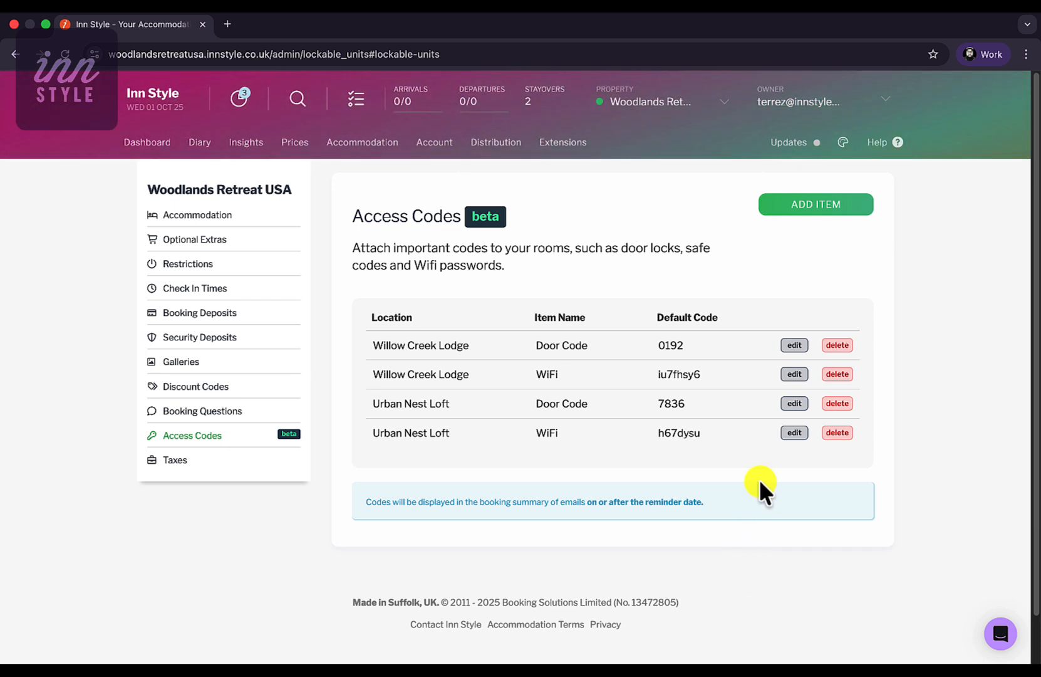
click(795, 345)
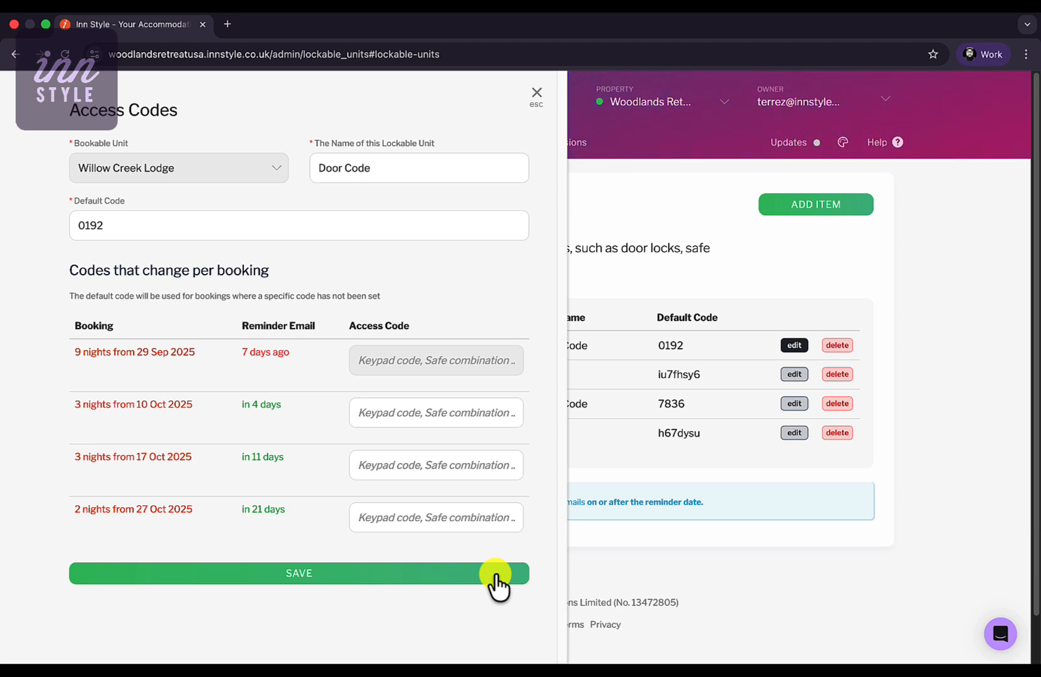
- Review the Willow Creek Lodge door and WiFi code details, closing each without changes
click(537, 94)
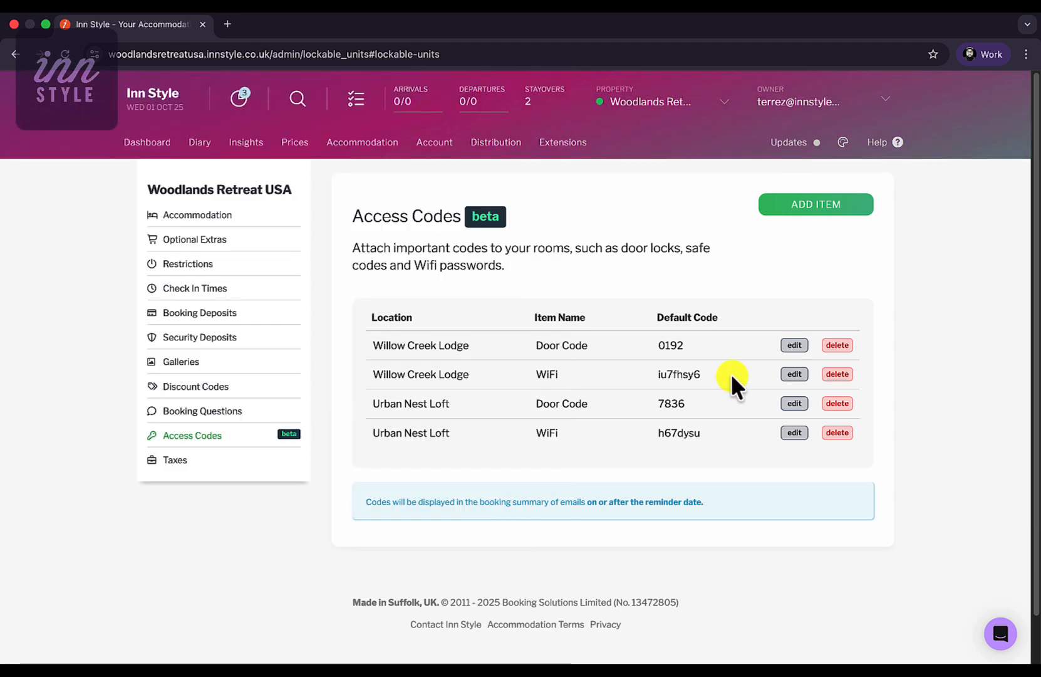
click(794, 374)
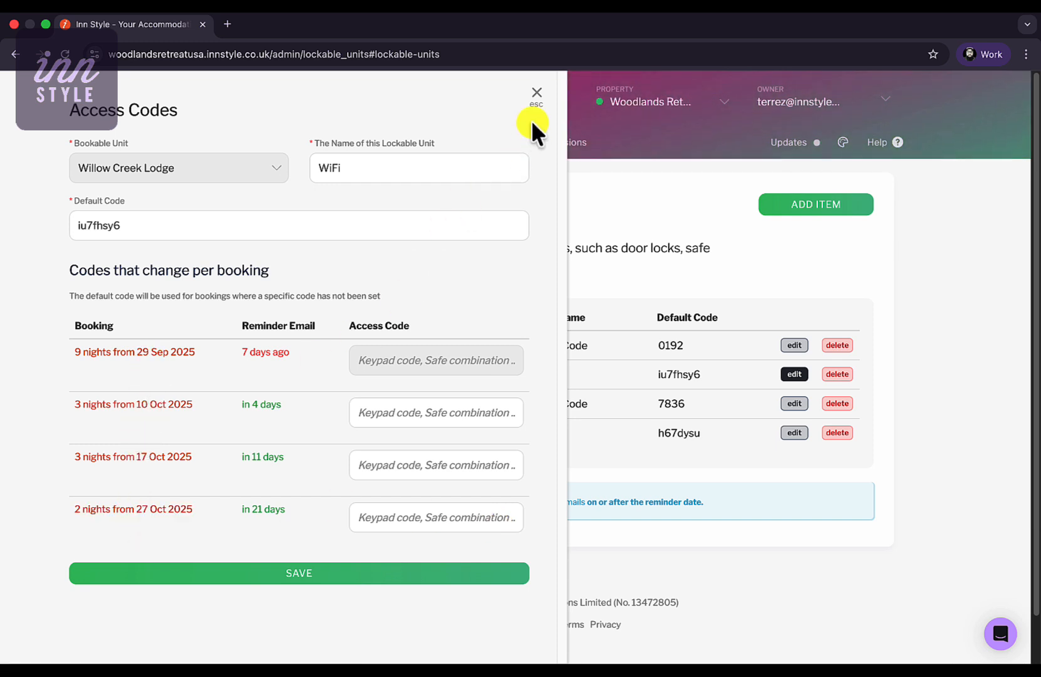
click(536, 93)
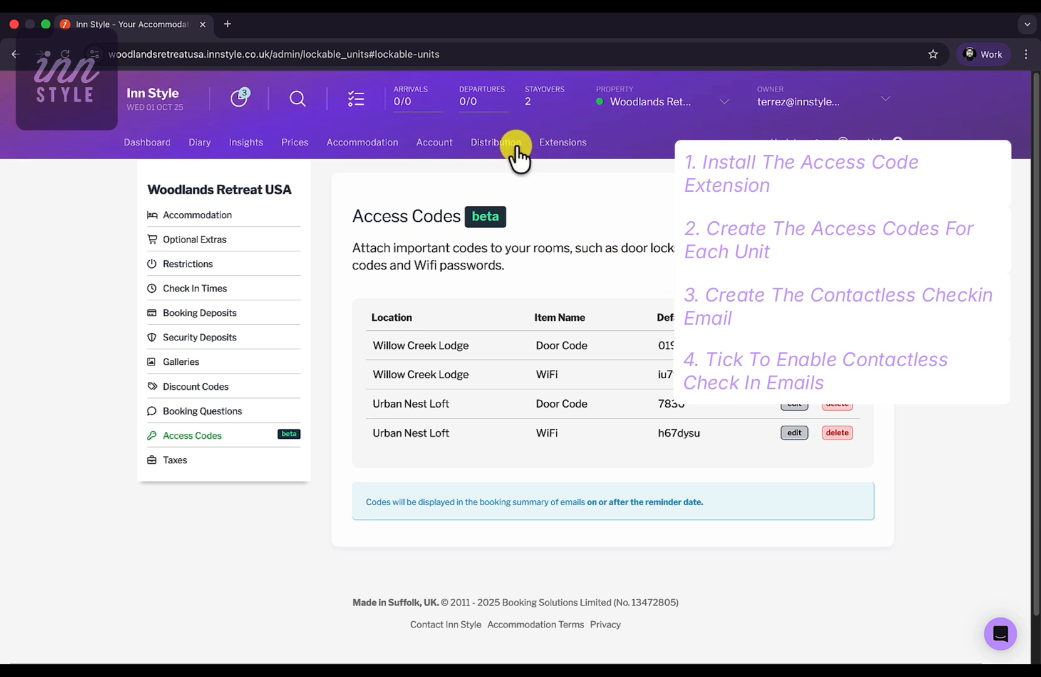
- Go to Account > Guest Experience settings and scroll to the Guest login section
click(440, 145)
click(220, 485)
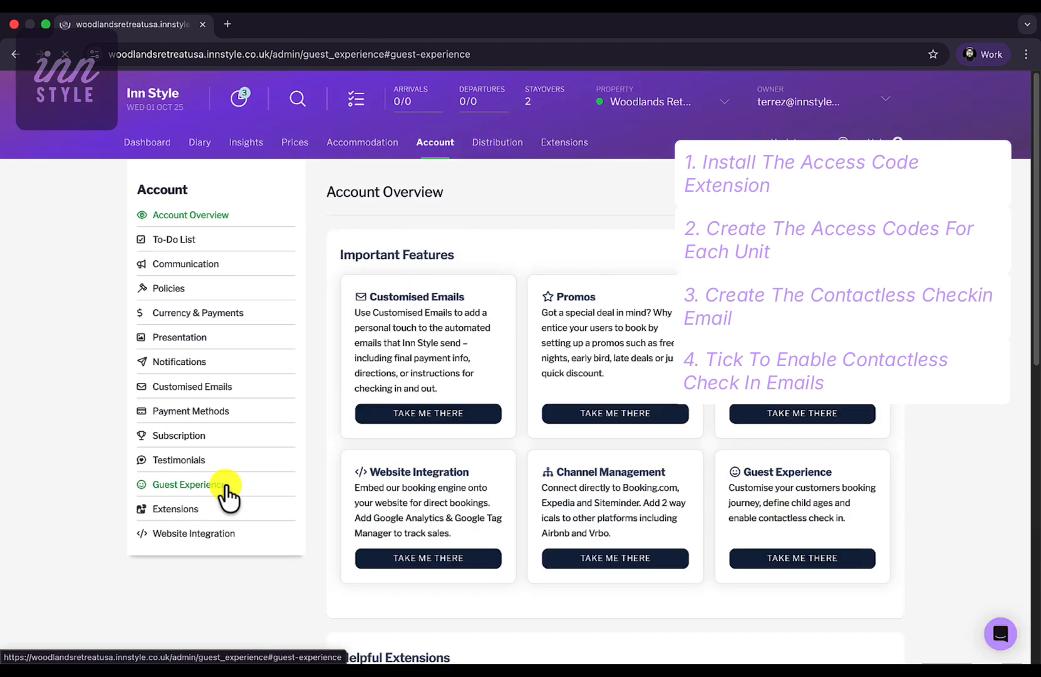
scroll(790, 485, down, 5)
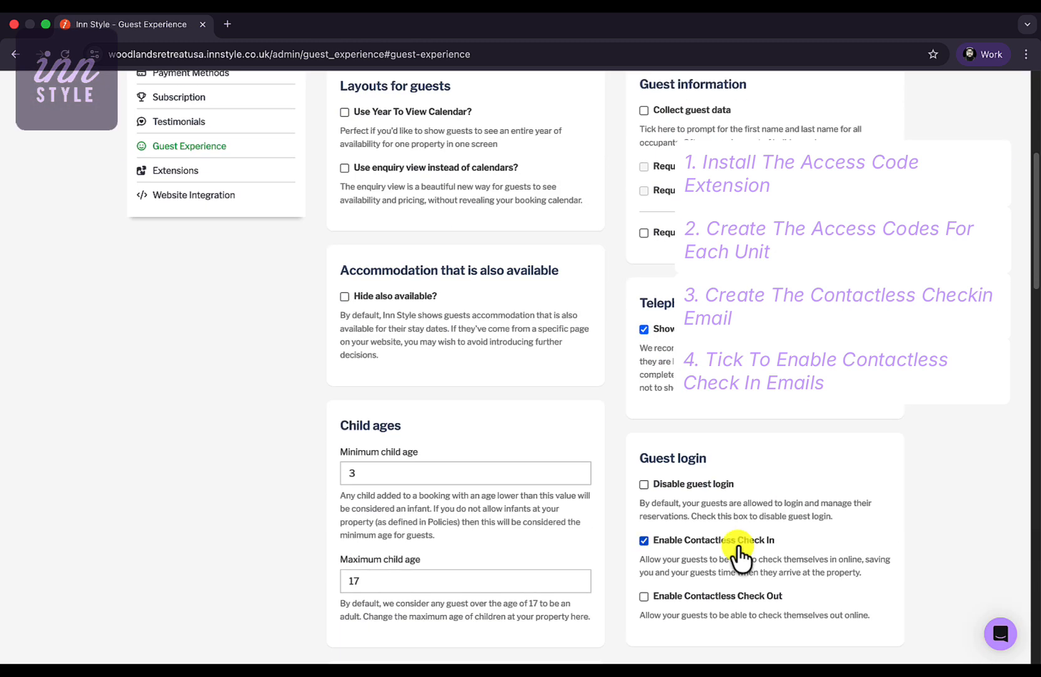